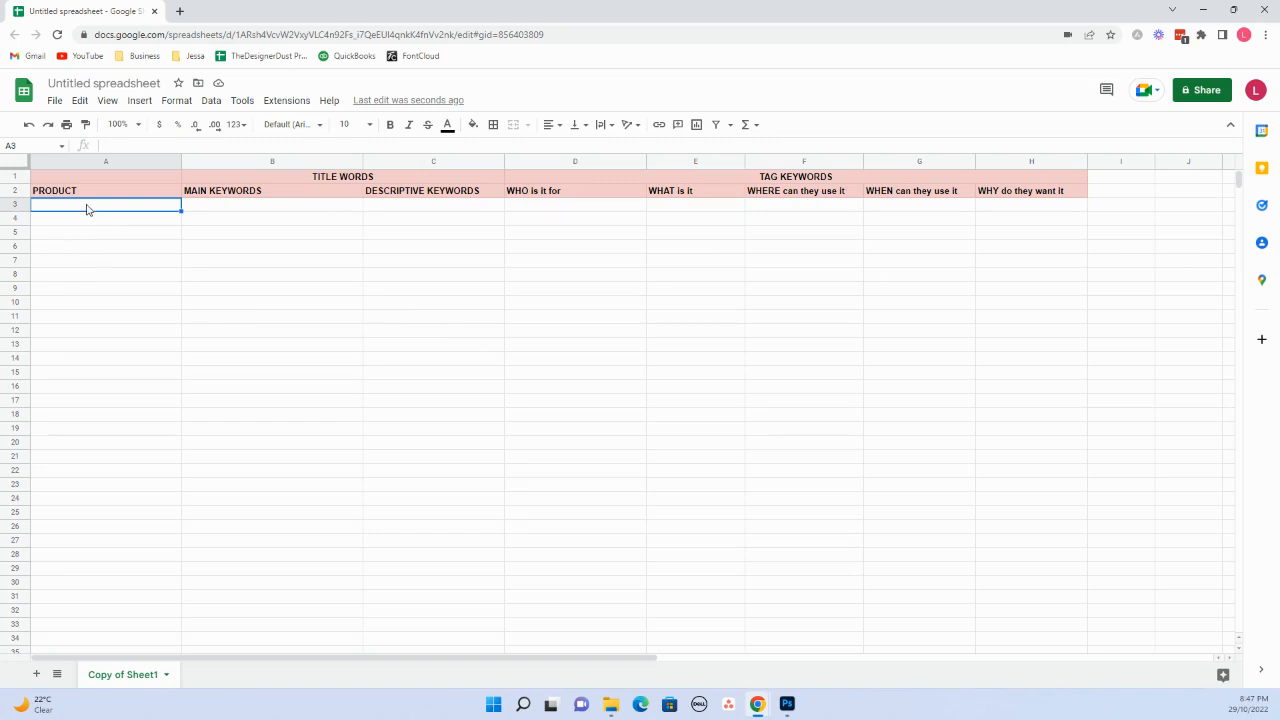
# Enter "scan to pay templates" as the first product in cell A3.
pyautogui.doubleClick(86, 208)
pyautogui.write('scan to pay')
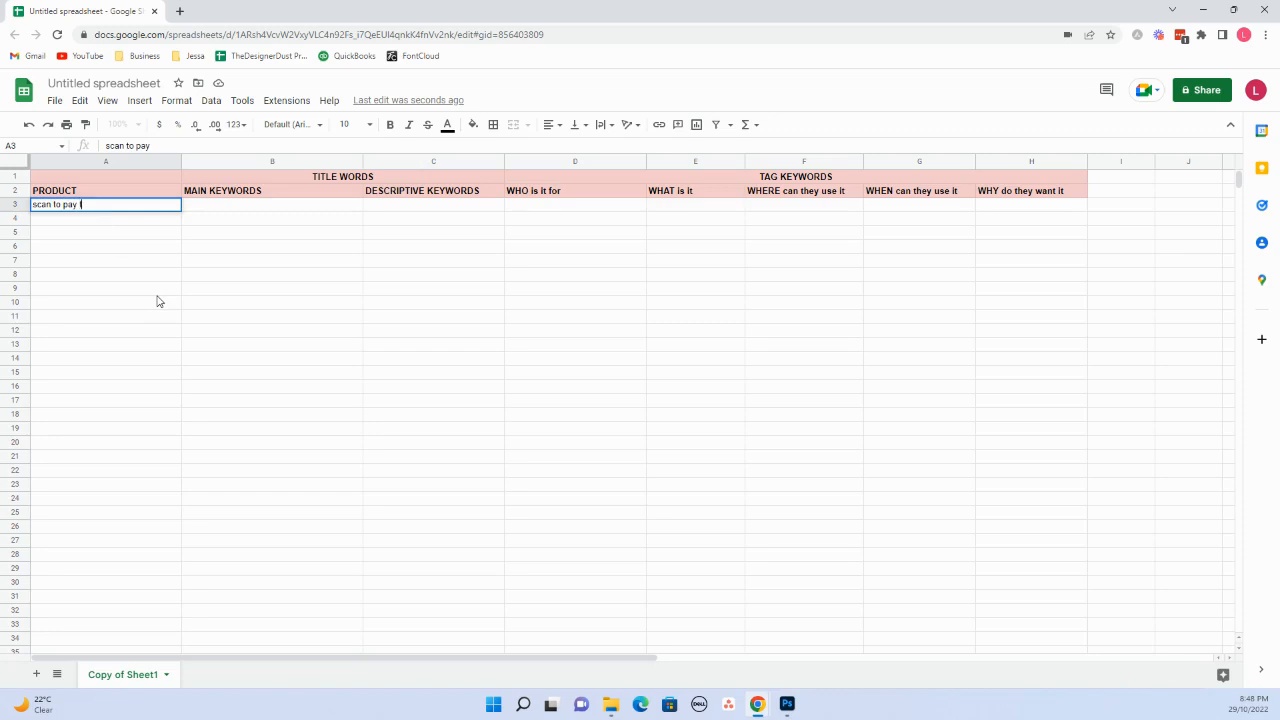
pyautogui.write(' templates')
pyautogui.press('Tab')
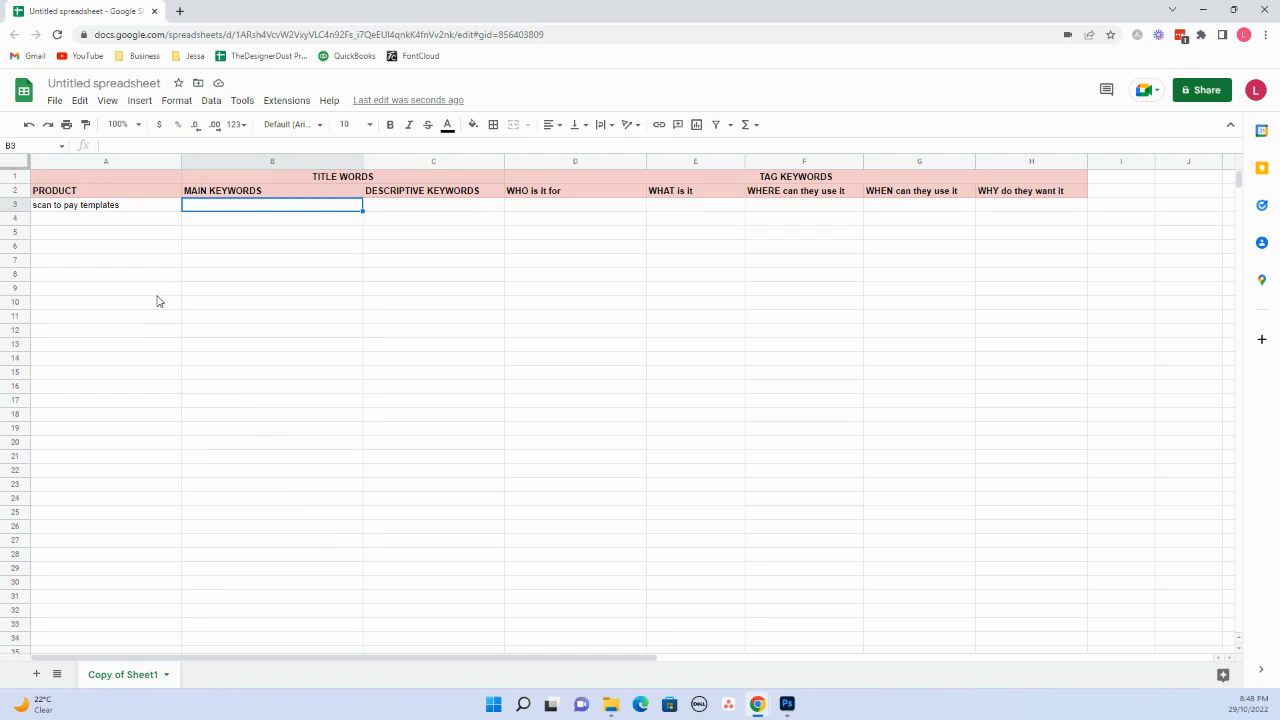
# Enter "scan to pay canva template, QR code sign for business, Link for online payment options" as the product's main keywords, split over two lines.
pyautogui.write('scan to p')
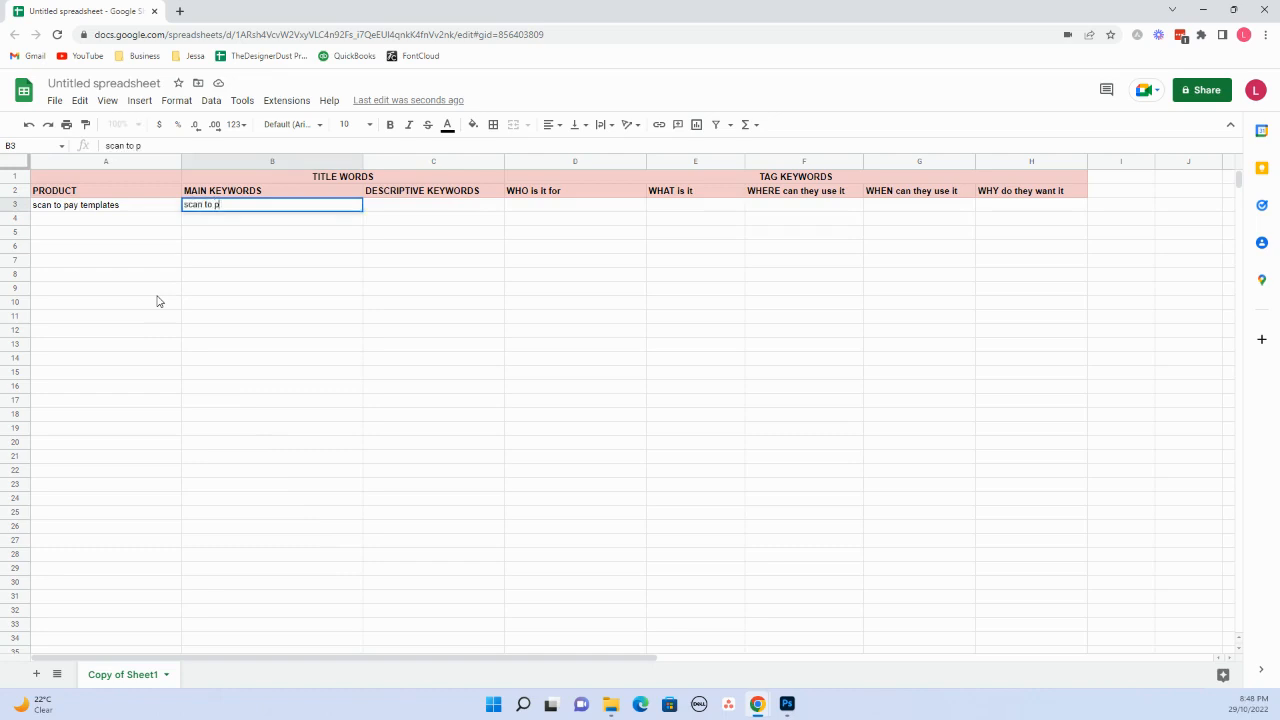
pyautogui.write('ay canva templates')
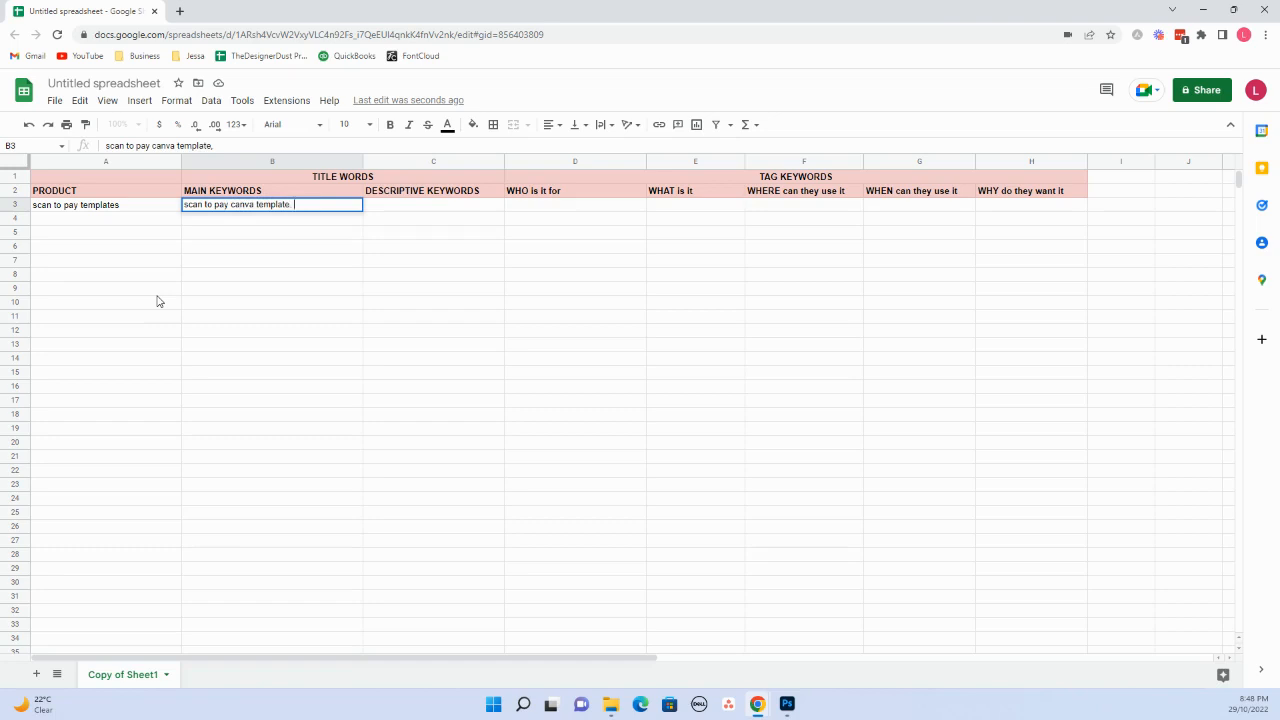
pyautogui.write('QR code sign for business,')
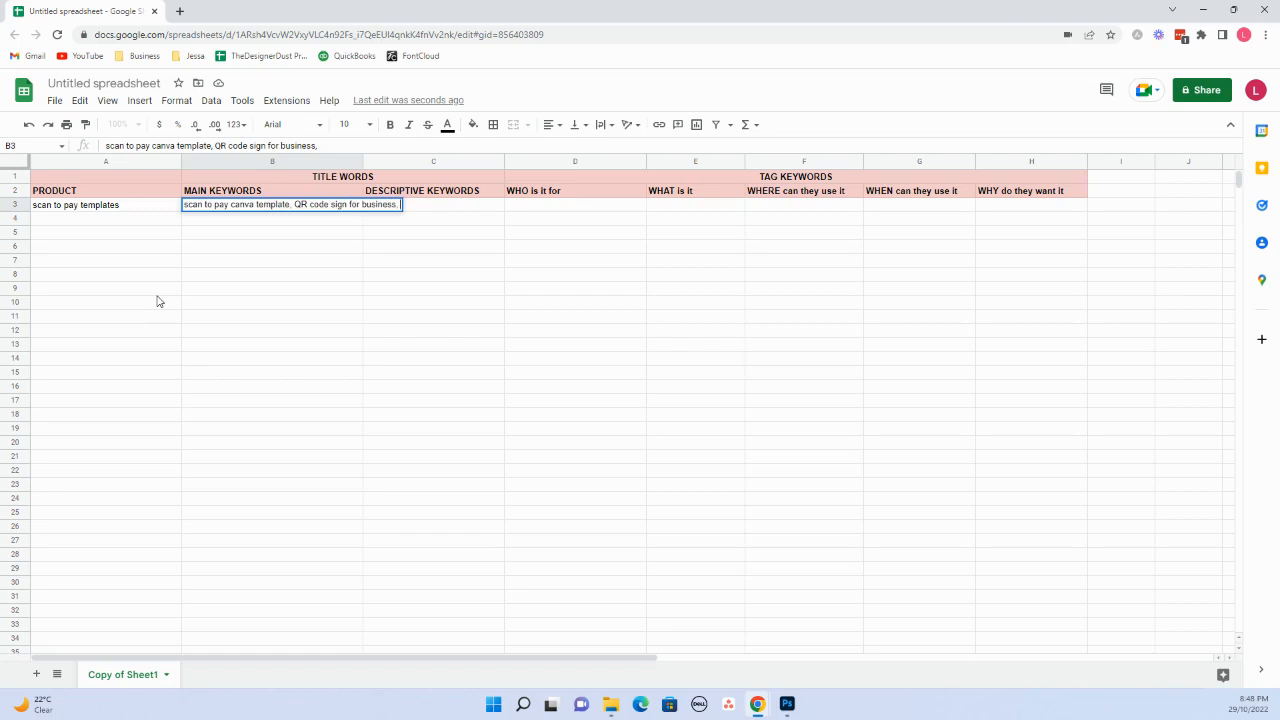
pyautogui.write(' Link for online paym')
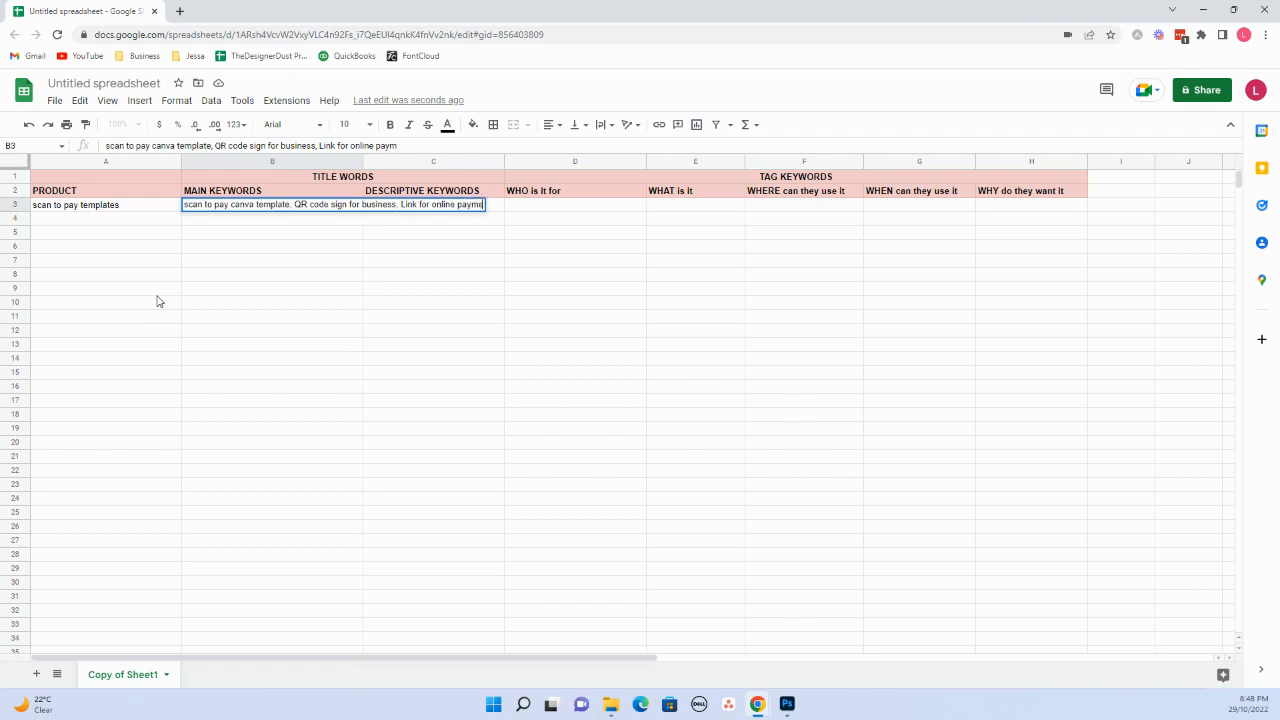
pyautogui.write('ent options')
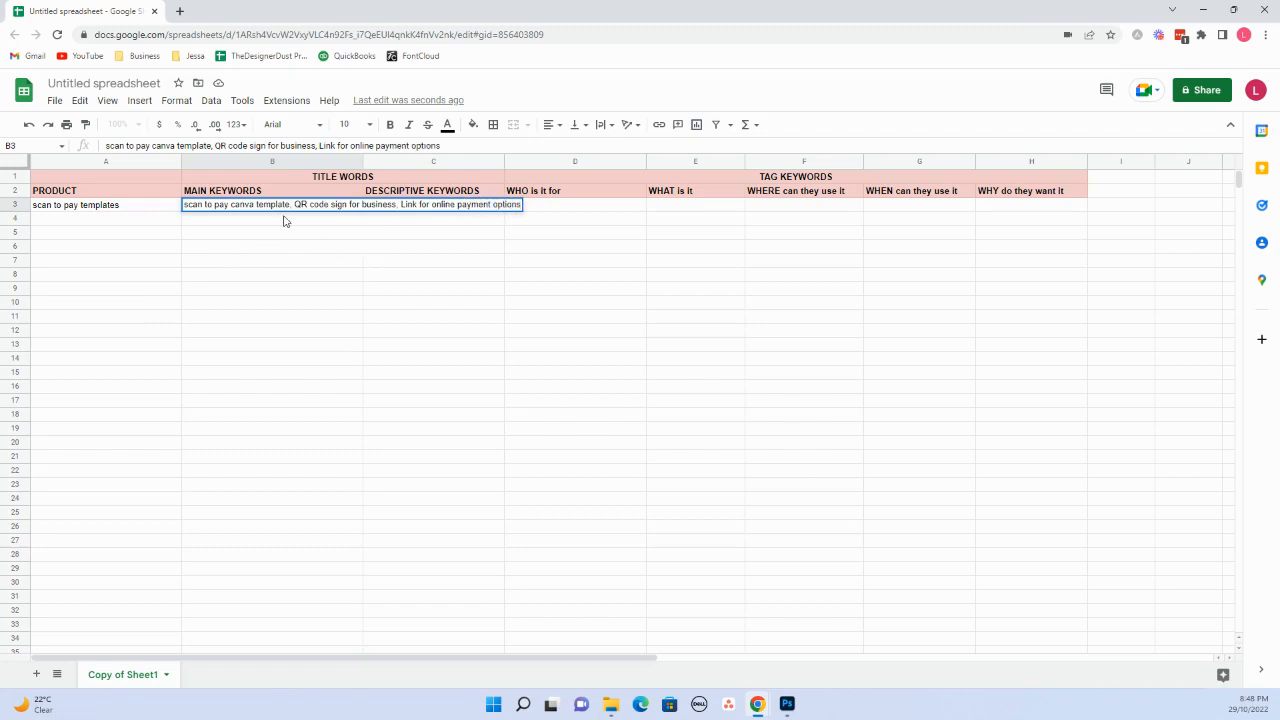
pyautogui.click(362, 204)
pyautogui.hotkey('alt', 'Return')
pyautogui.press('Return')
# Widen the MAIN KEYWORDS column slightly so both lines of the keyword text fit inside it.
pyautogui.moveTo(361, 284); pyautogui.dragTo(361, 270)
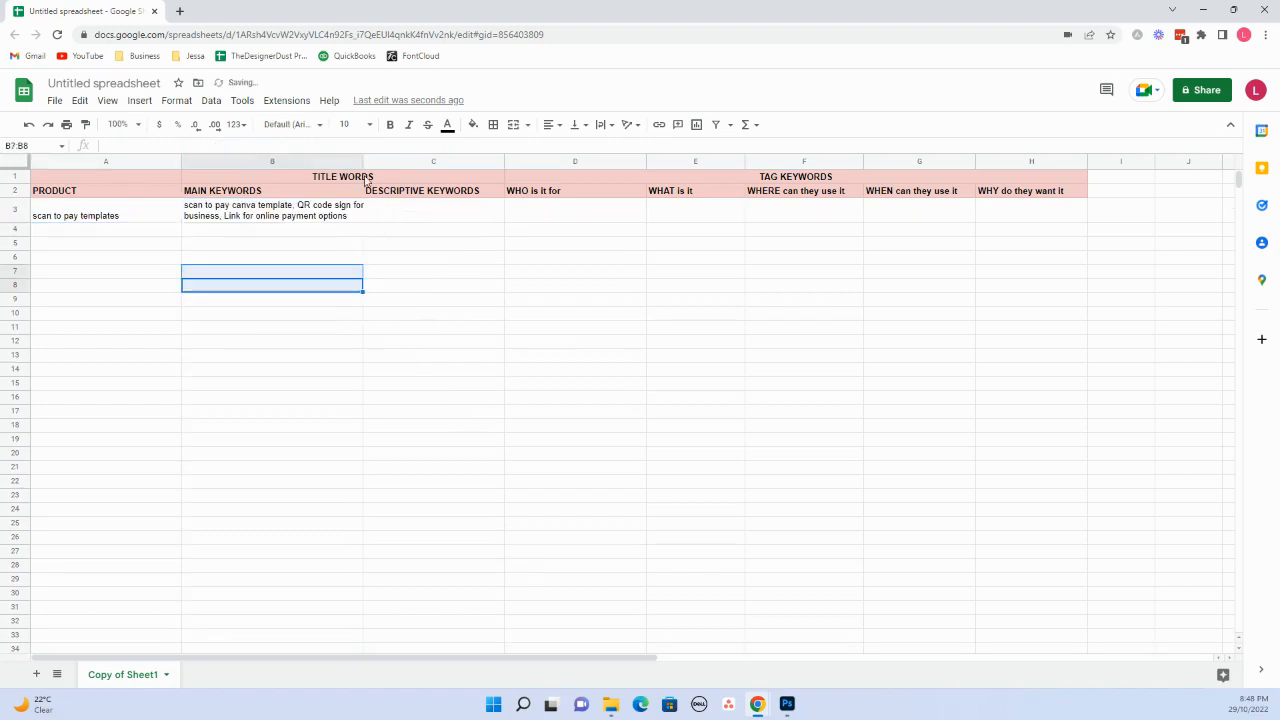
pyautogui.moveTo(363, 161); pyautogui.dragTo(375, 161)
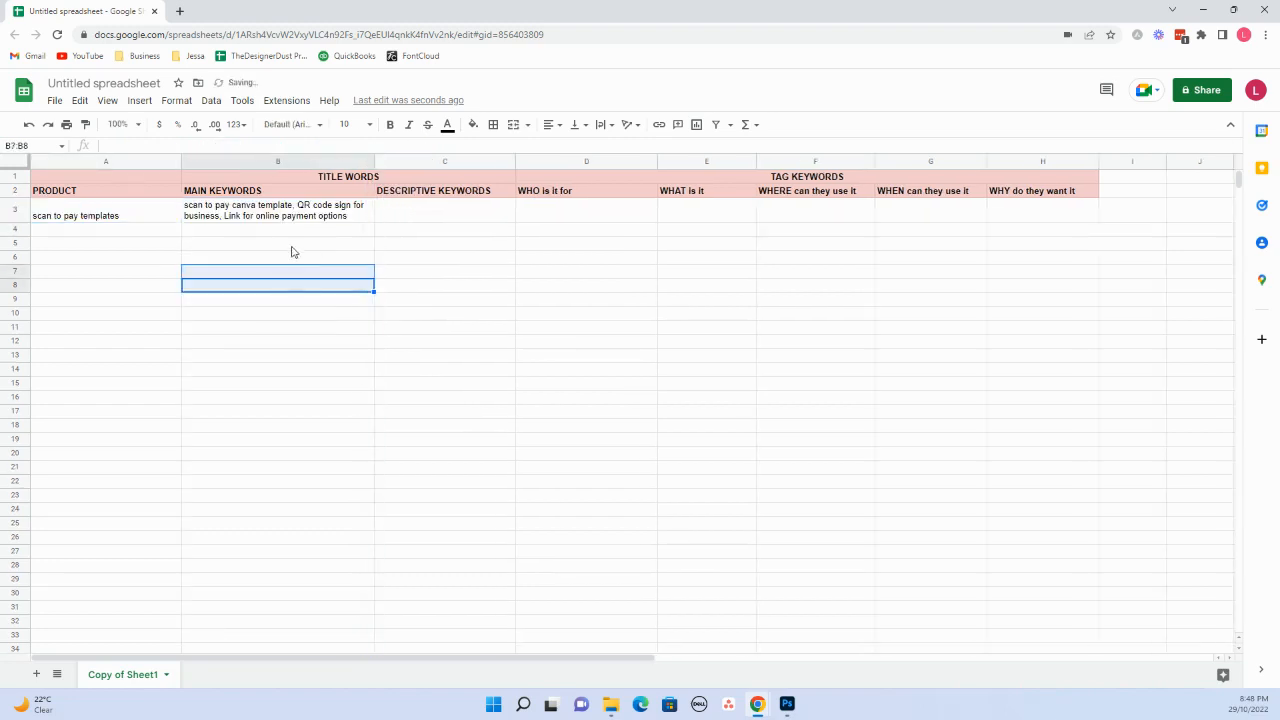
pyautogui.click(292, 247)
pyautogui.click(413, 215)
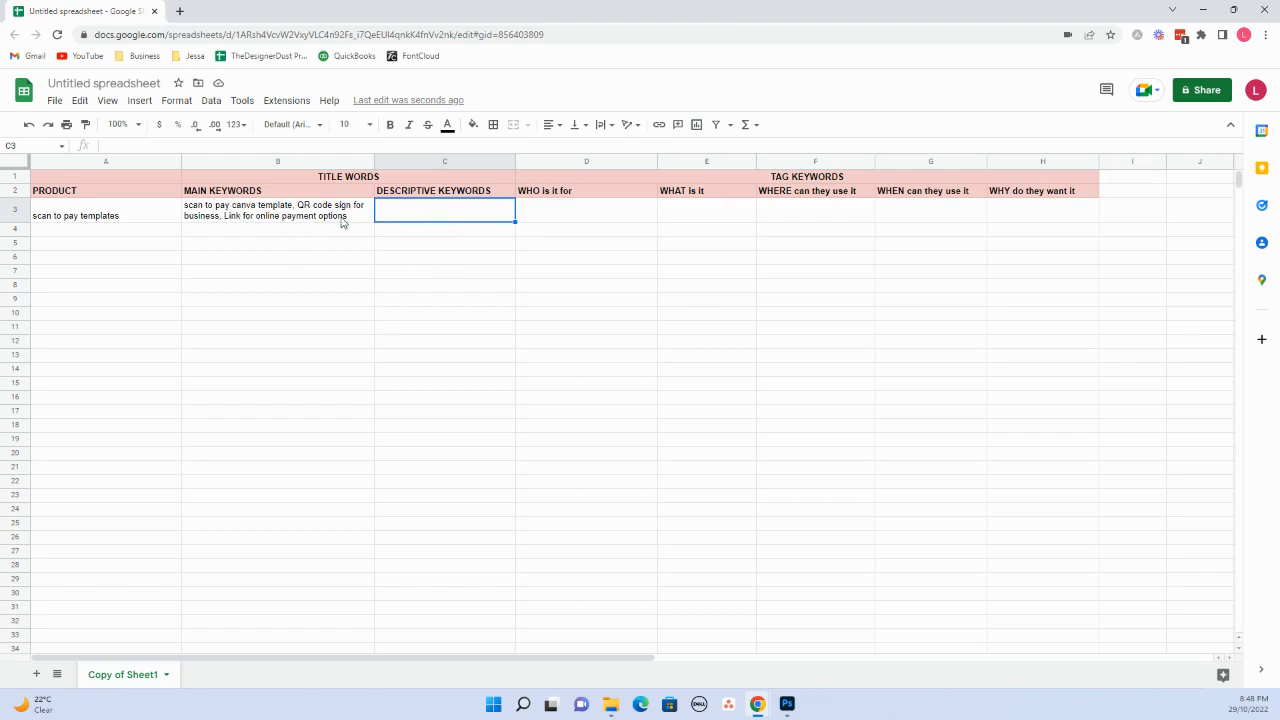
pyautogui.click(414, 240)
pyautogui.click(410, 217)
# Fill the product's "WHO is it for" cell with "beauty salons, lash technicians, hairdressers, nail technicians,".
pyautogui.click(565, 211)
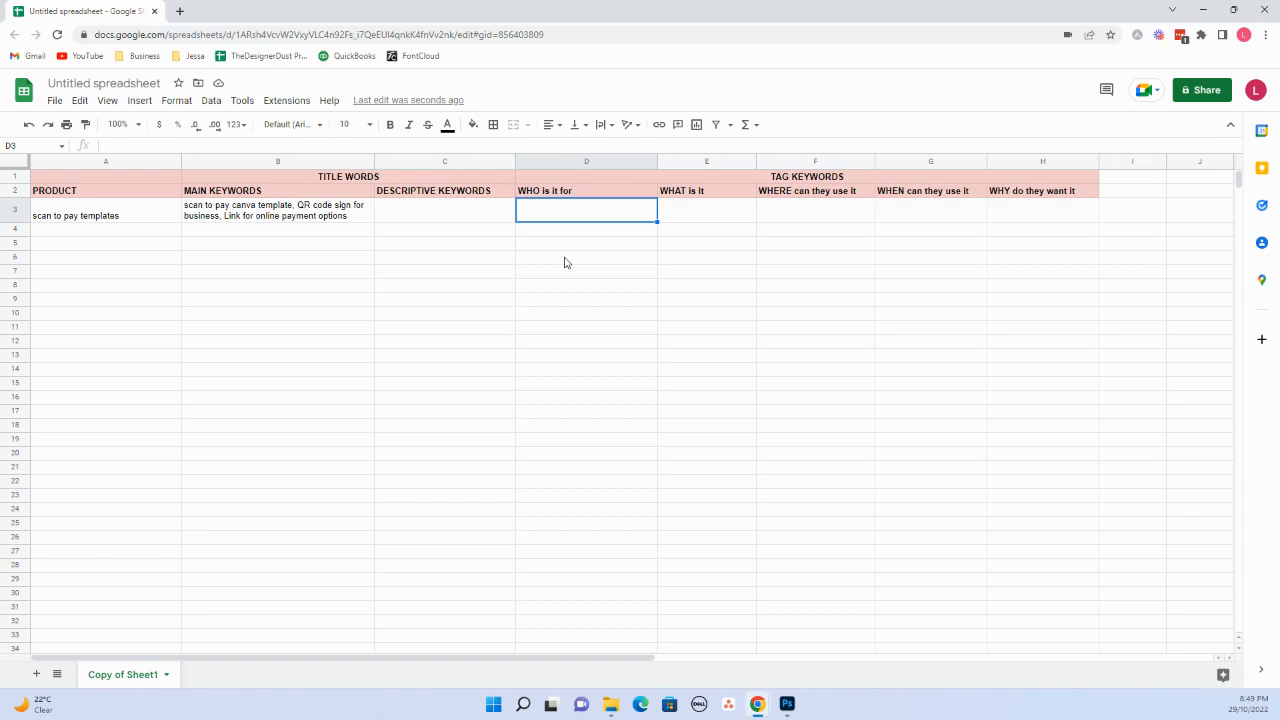
pyautogui.write('beauty salons,')
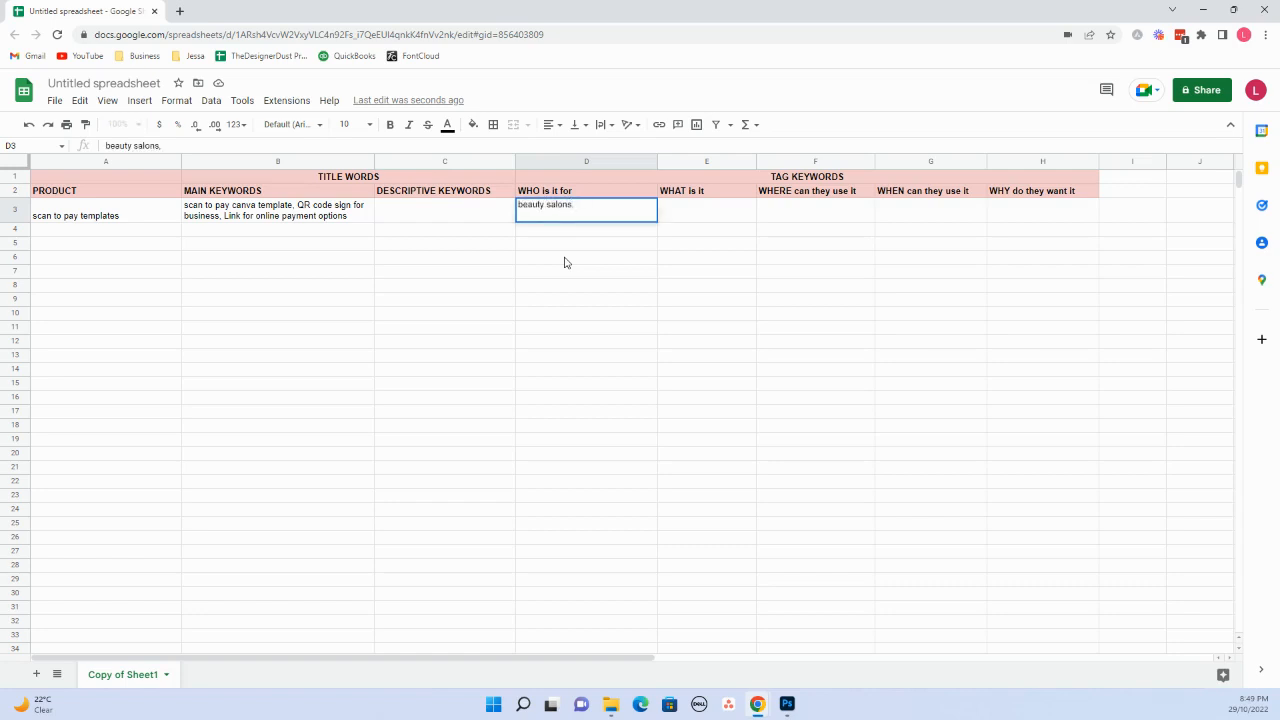
pyautogui.write(' lash technicians, hairdressers')
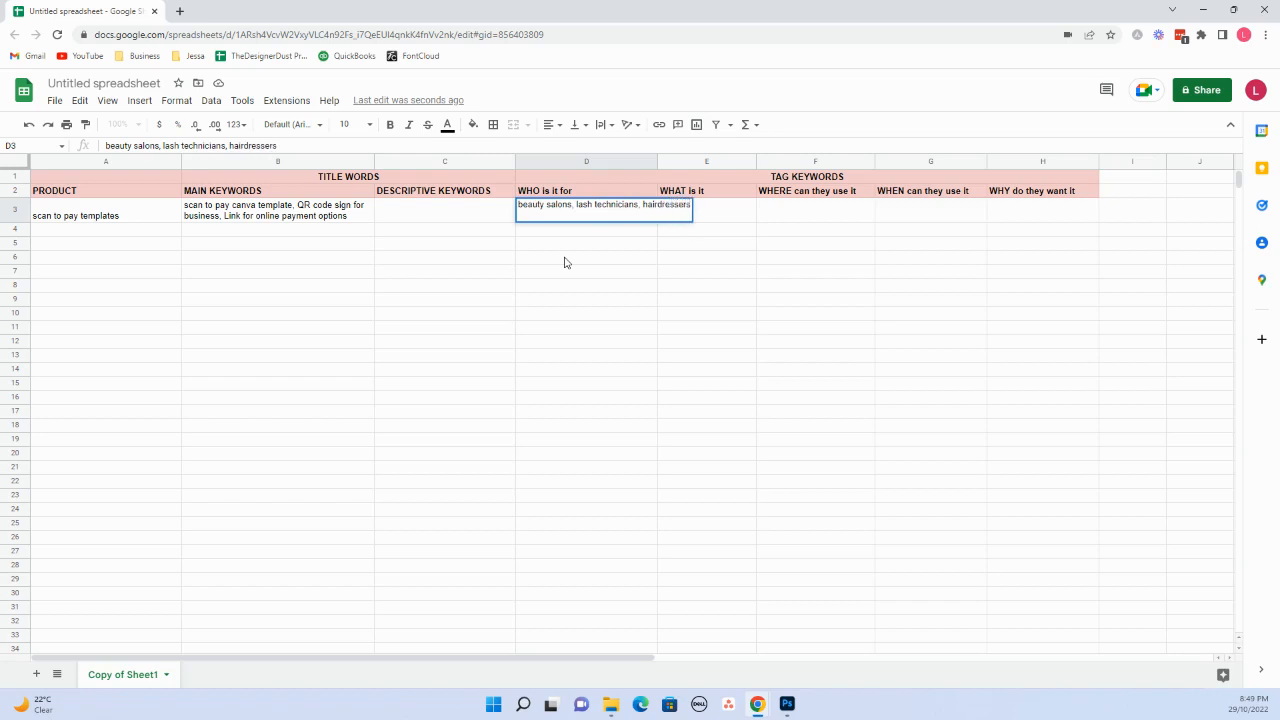
pyautogui.write(', nail technicians,')
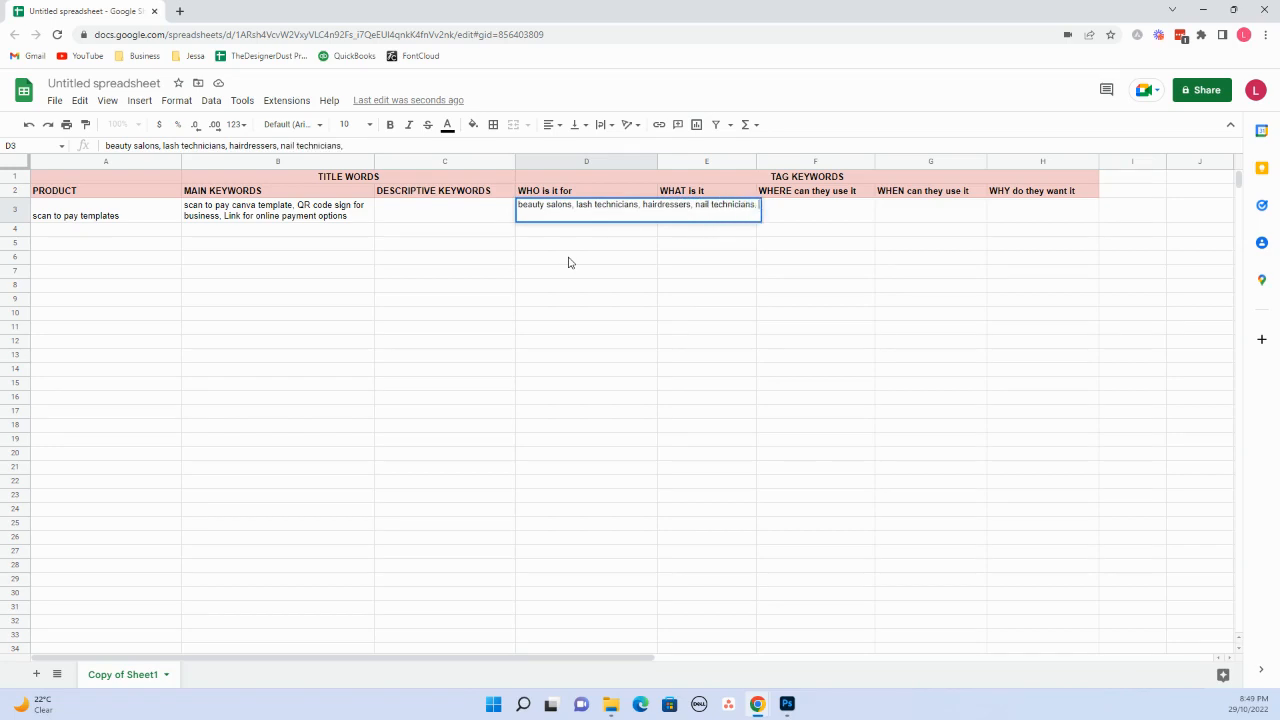
pyautogui.click(585, 272)
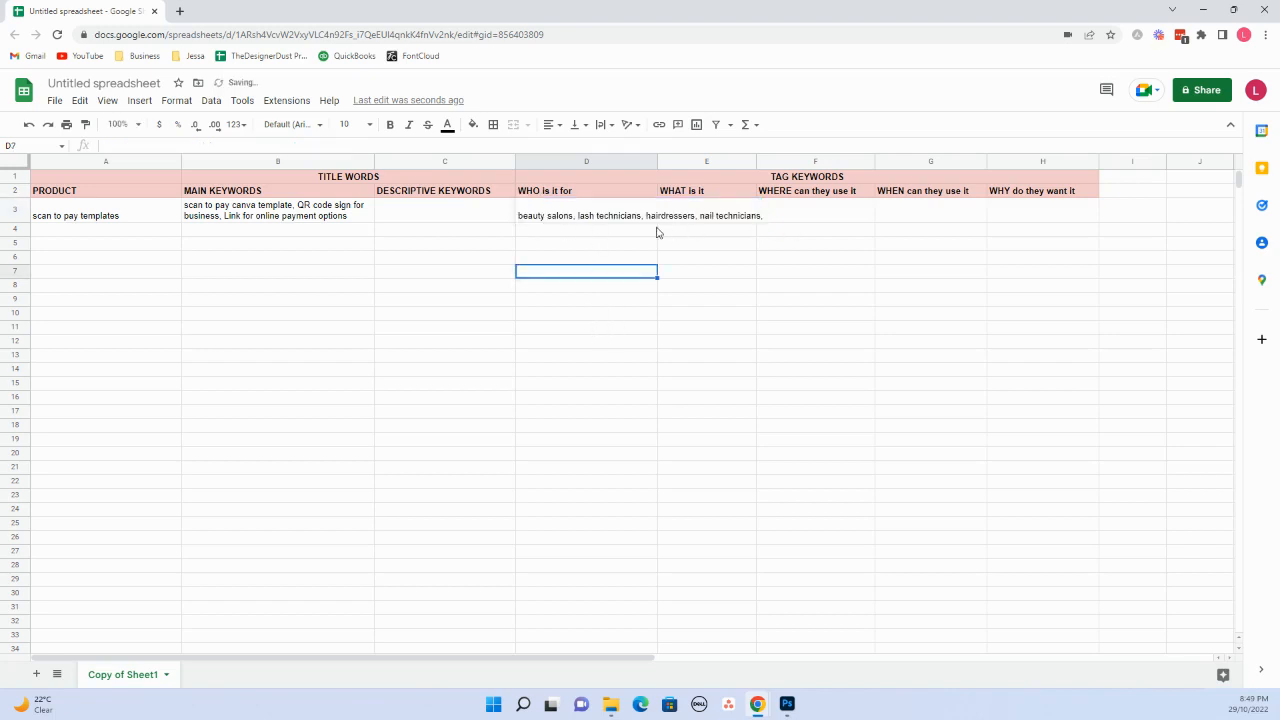
# Insert a line break before "hairdressers" in the "WHO is it for" cell so the text fits the column.
pyautogui.click(651, 220)
pyautogui.doubleClick(641, 204)
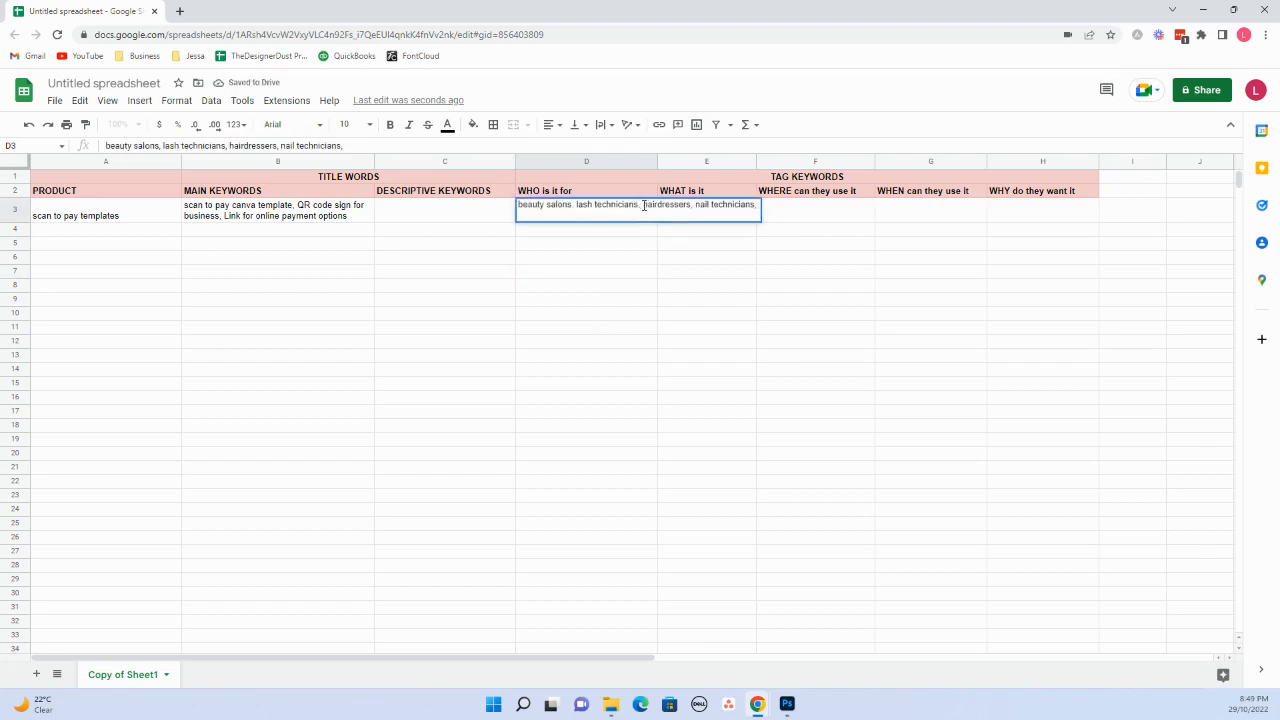
pyautogui.hotkey('ctrl', 'Return')
pyautogui.press('Return')
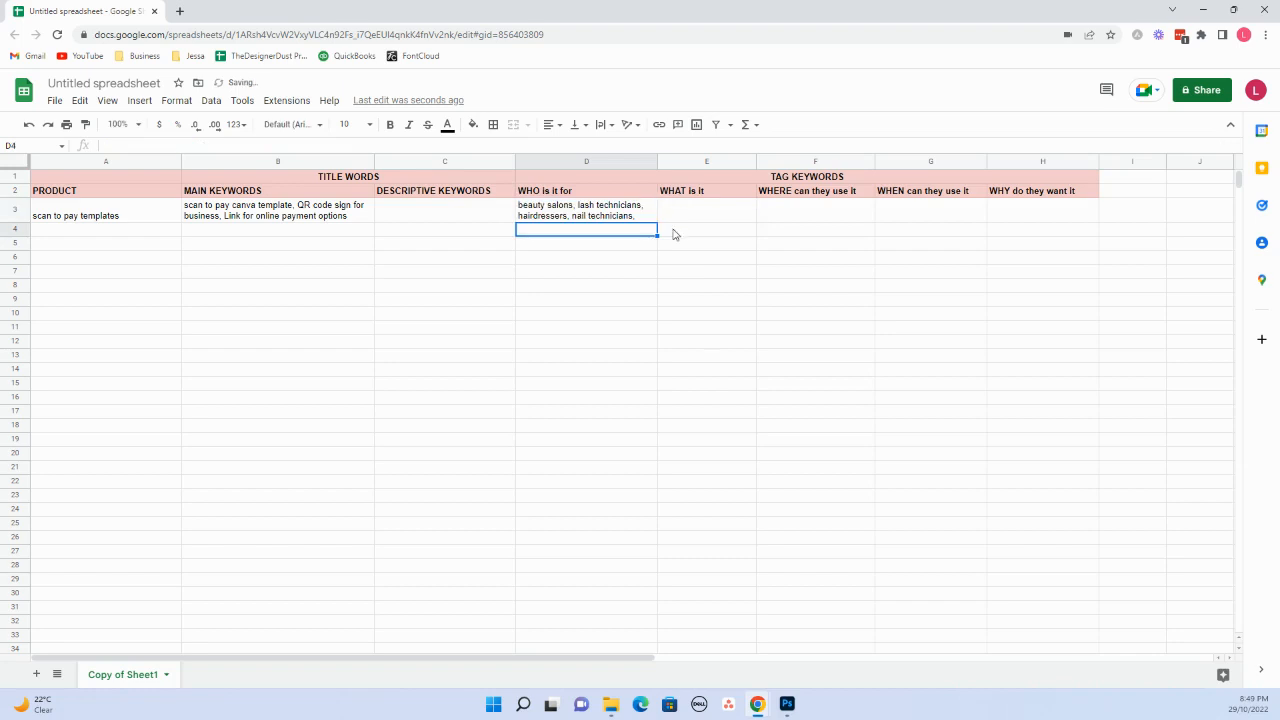
pyautogui.click(630, 315)
# Fill the product's "WHAT is it" cell with "scan to pay, QR code sign, Online Payment link".
pyautogui.click(694, 216)
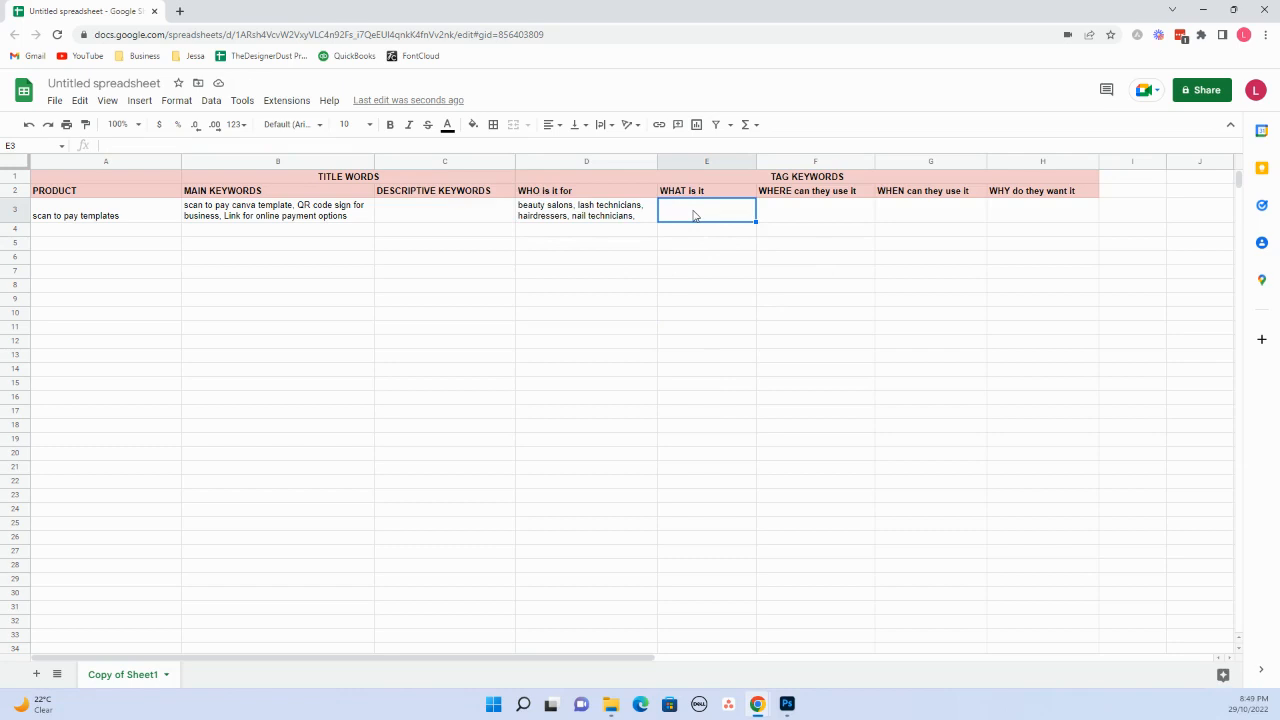
pyautogui.write('scan to pat')
pyautogui.press('BackSpace')
pyautogui.write('y, ')
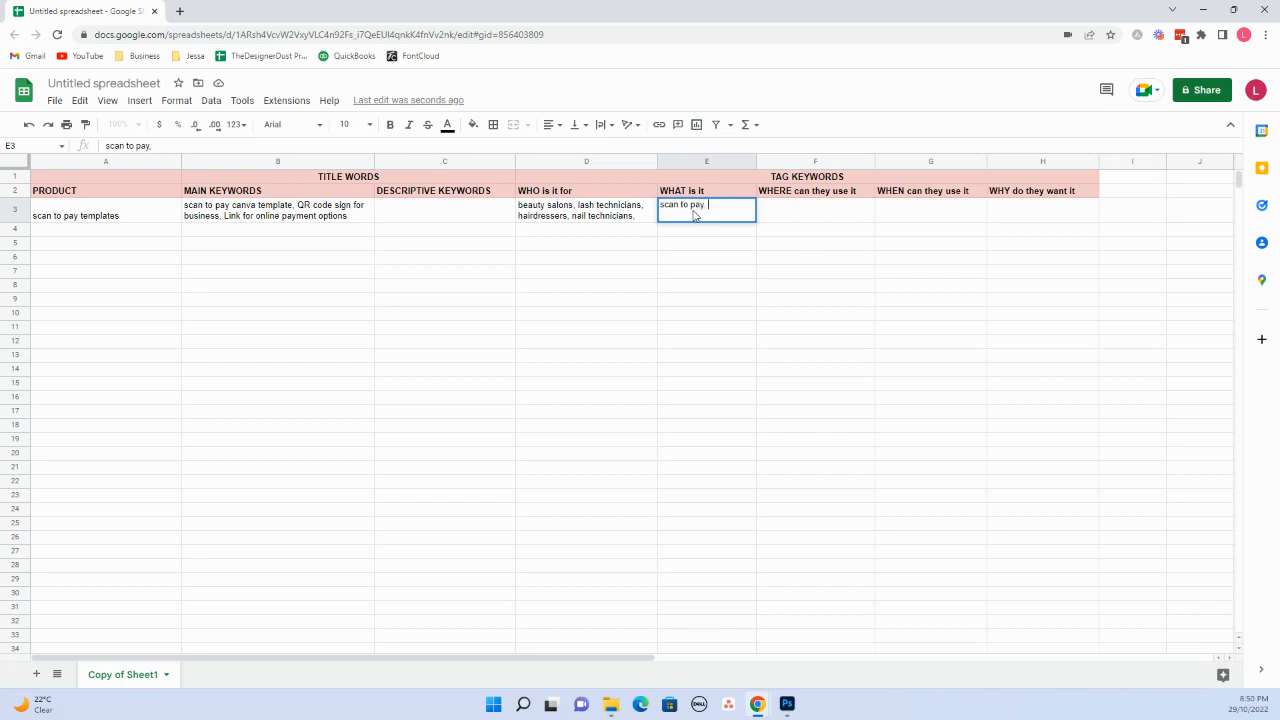
pyautogui.write('QR code sign,')
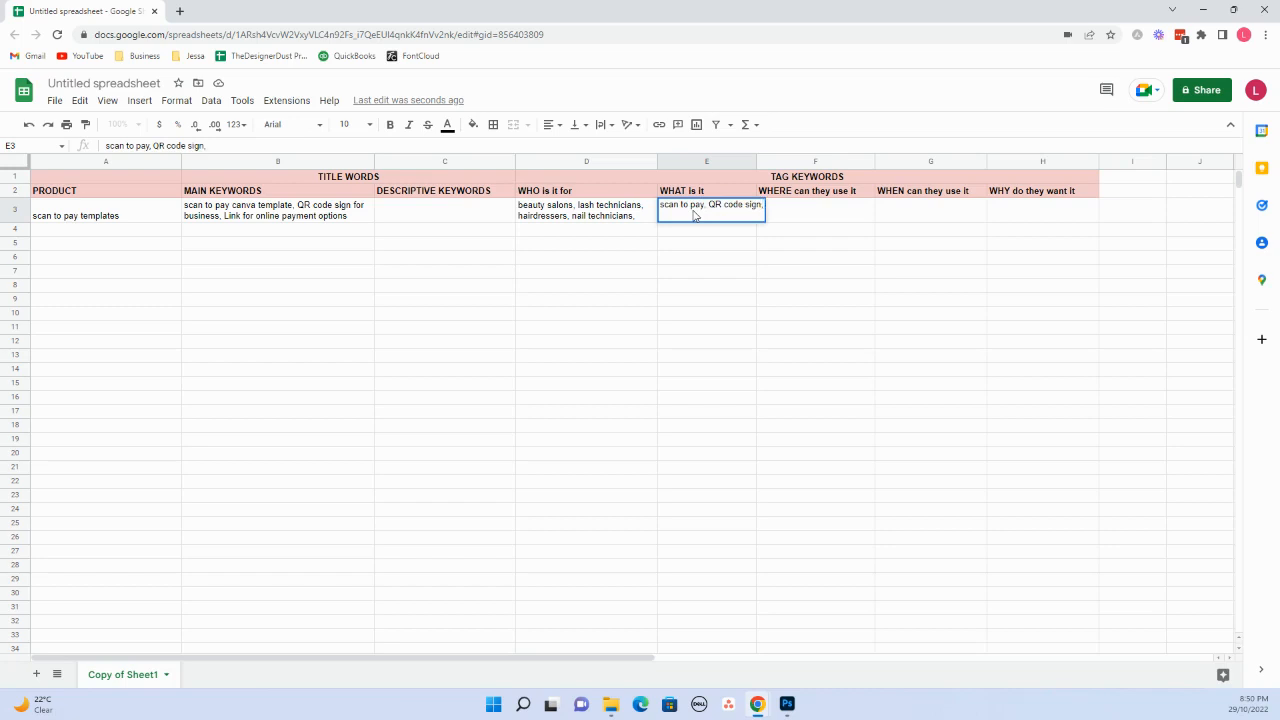
pyautogui.write(' Online Payment link')
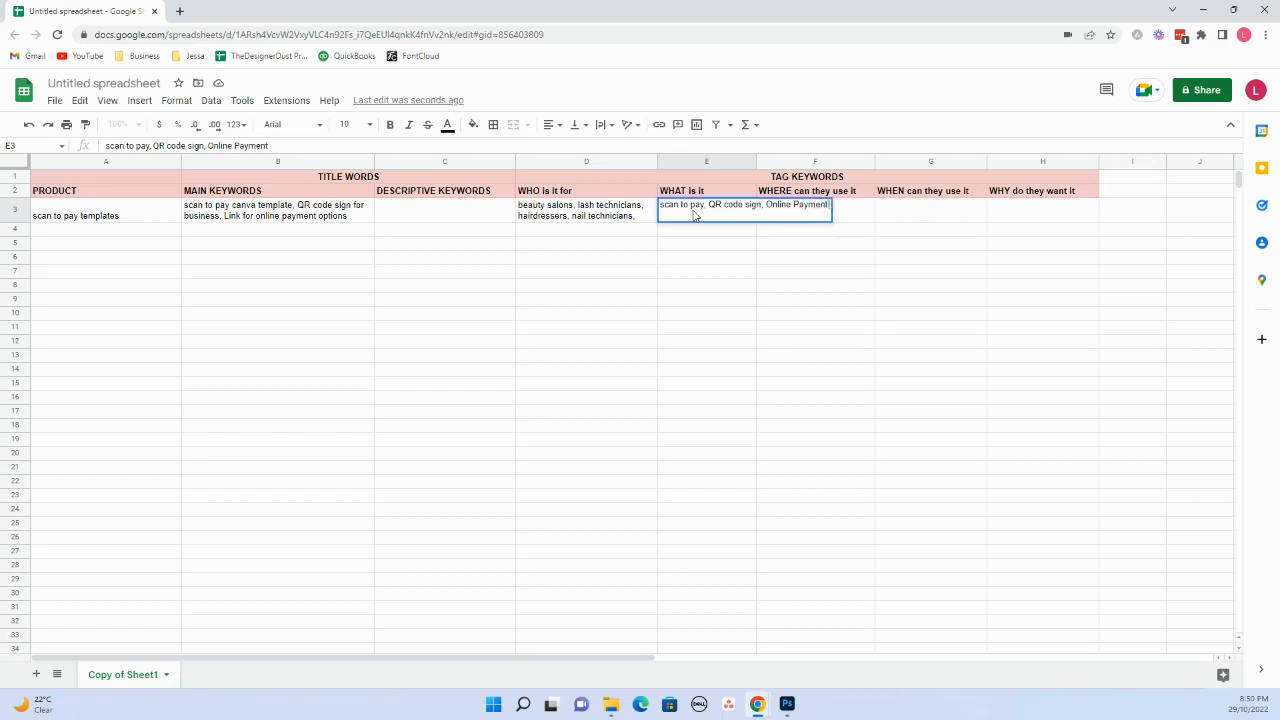
# Insert a line break before "Online Payment link" in the "WHAT is it" cell and widen its column to fit the text.
pyautogui.click(765, 204)
pyautogui.hotkey('ctrl', 'Return')
pyautogui.press('Return')
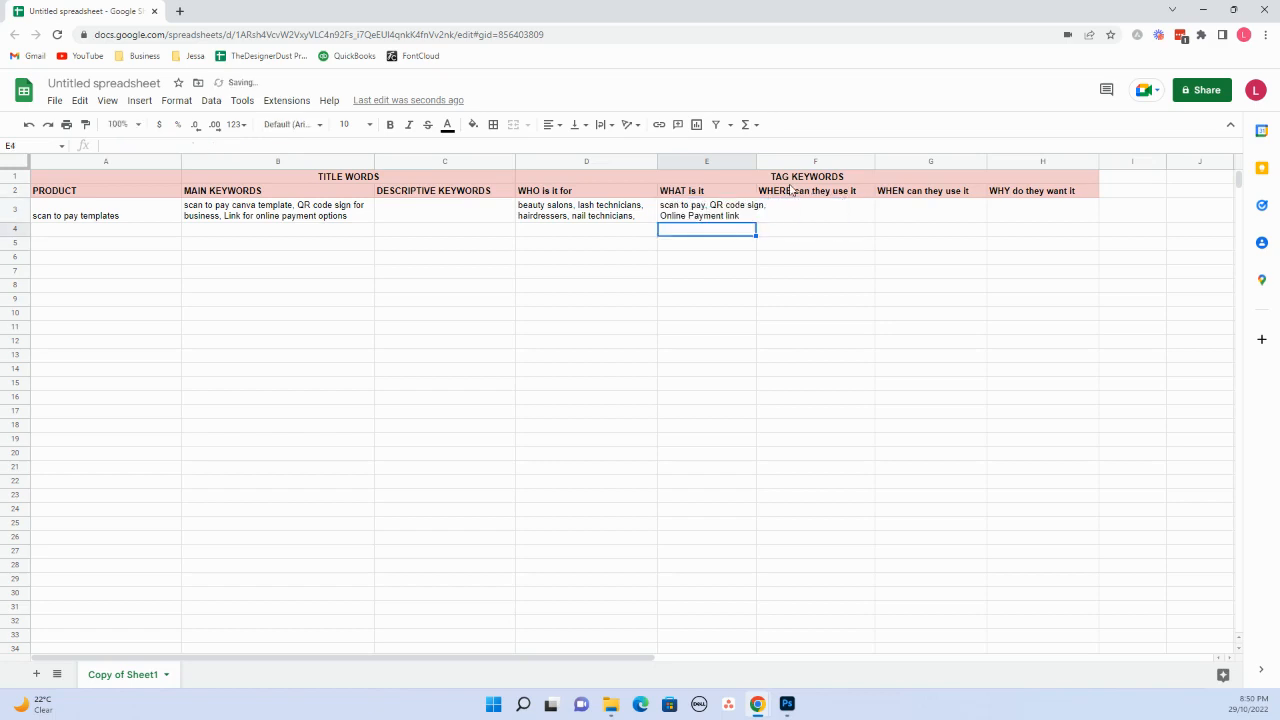
pyautogui.moveTo(756, 161); pyautogui.dragTo(775, 161)
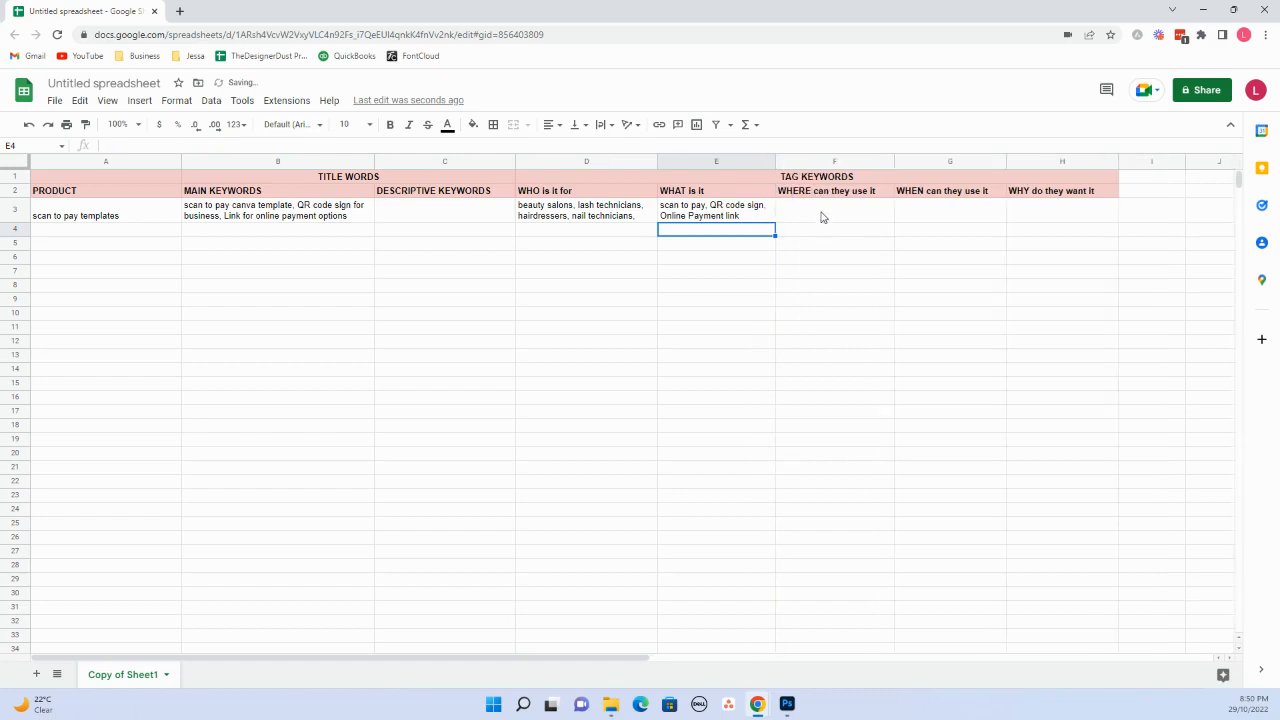
# Fill the product's "WHERE can they use it" cell with "Online, digital, printable".
pyautogui.click(824, 214)
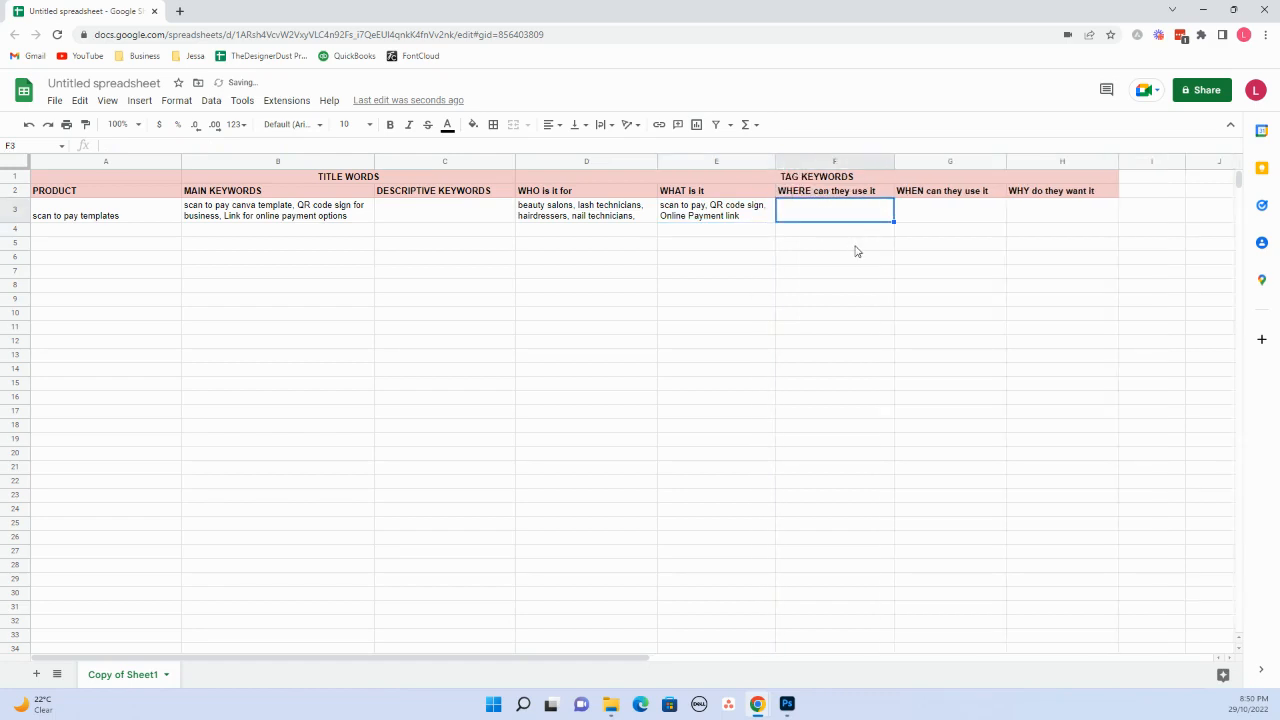
pyautogui.write('Online ')
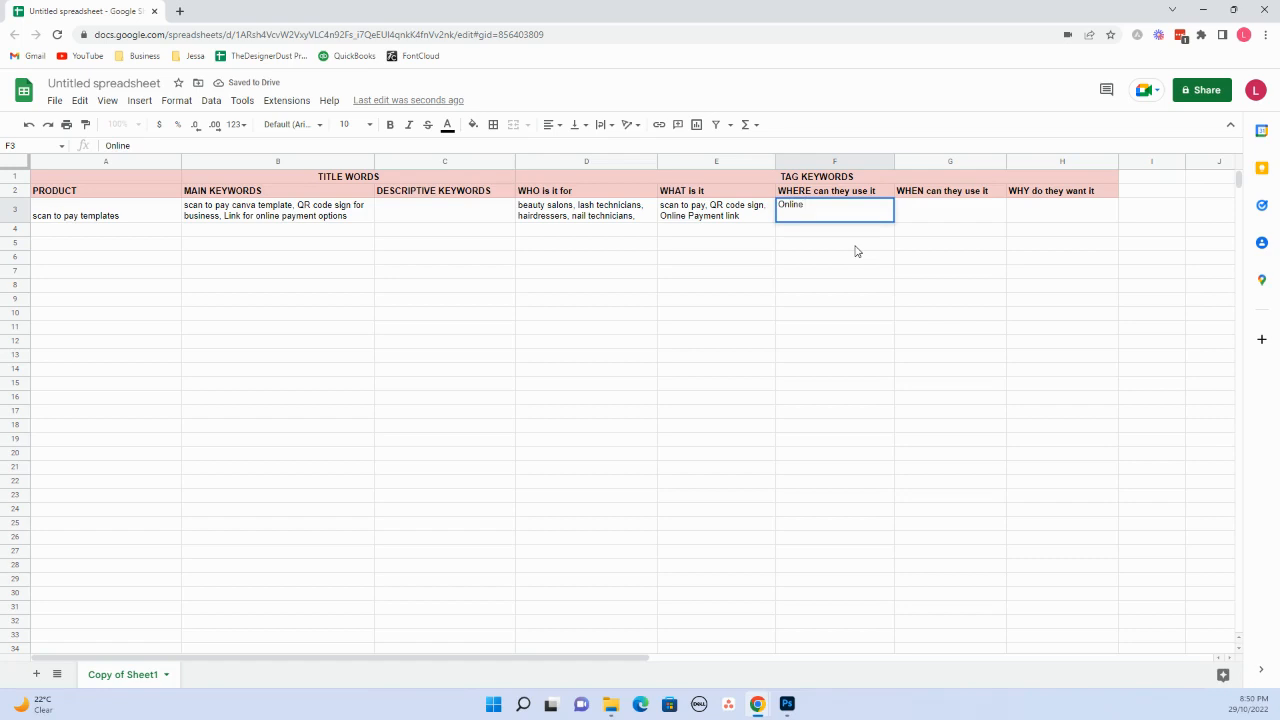
pyautogui.write(', digital')
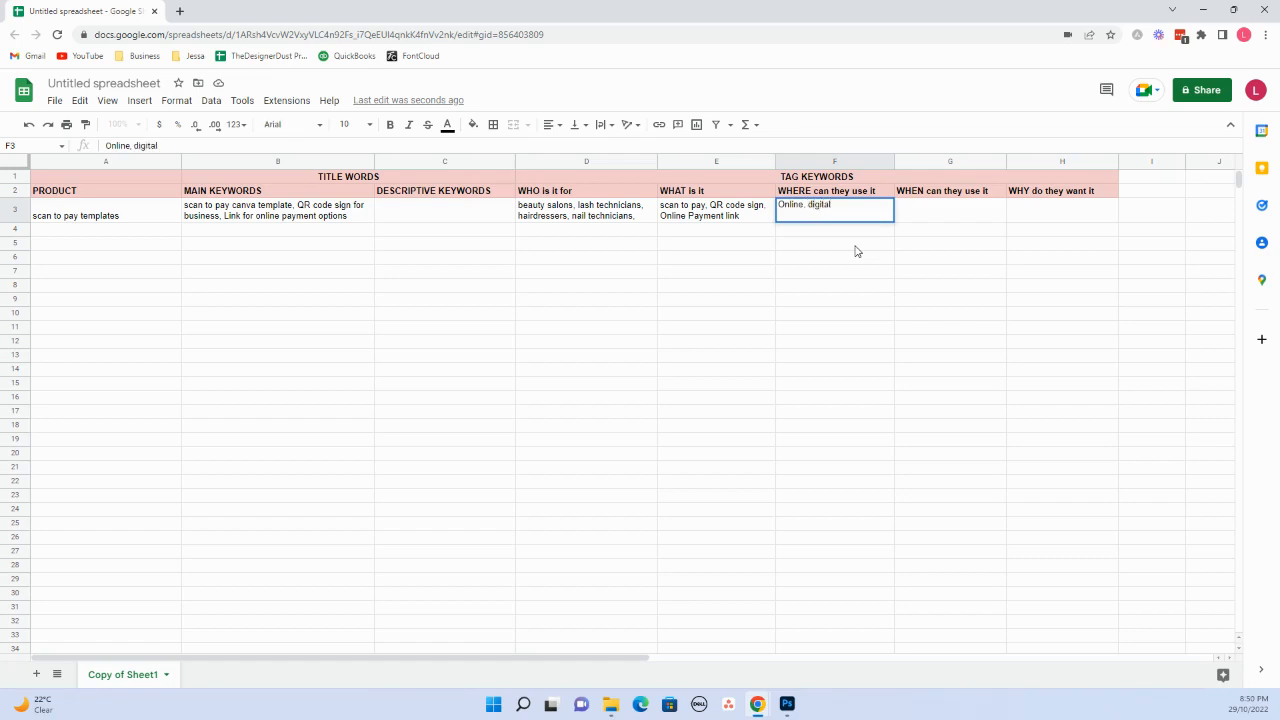
pyautogui.write(', printable')
pyautogui.press('Tab')
pyautogui.click(863, 259)
# Fill the product's "WHEN can they use it" cell with "instant download".
pyautogui.click(922, 214)
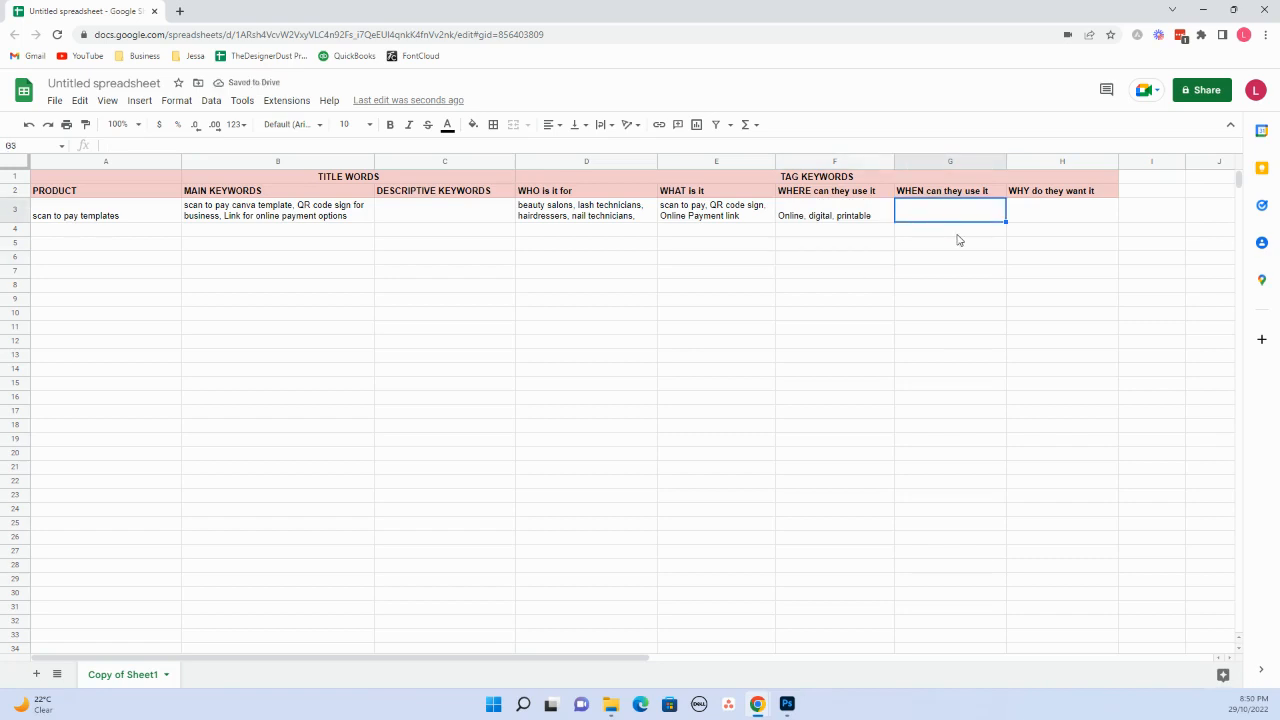
pyautogui.write('instant downlop')
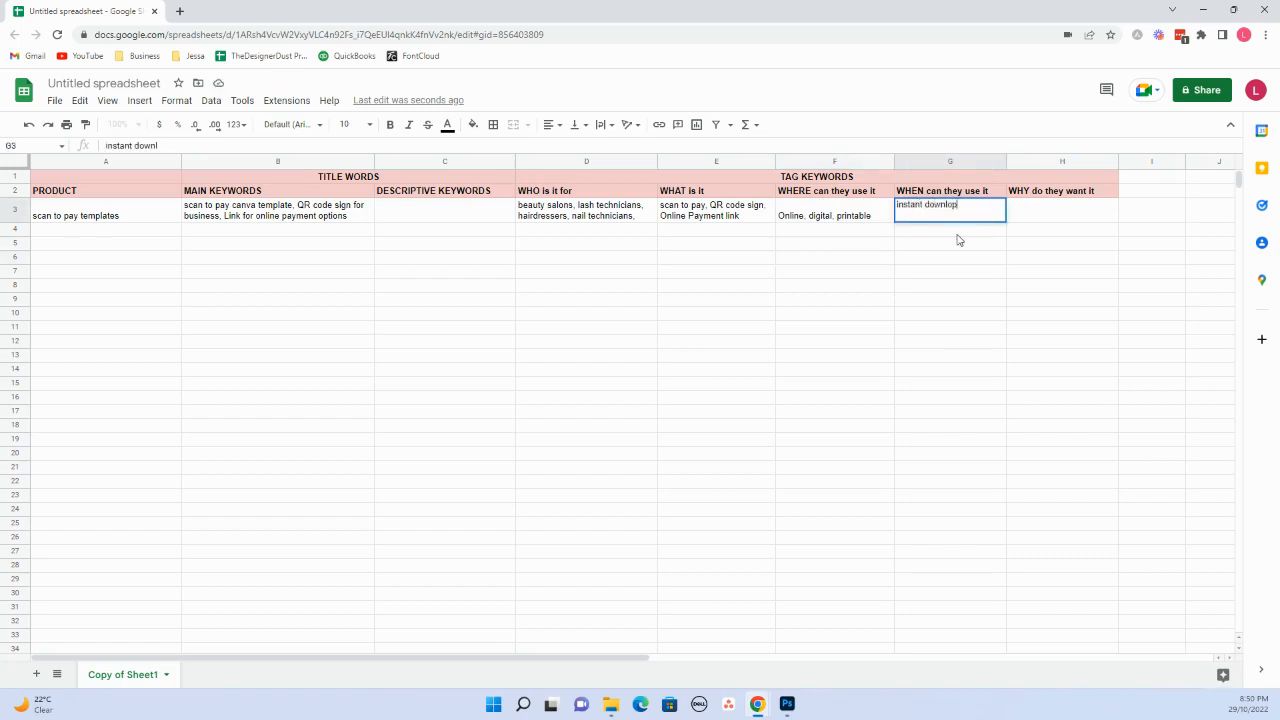
pyautogui.press('BackSpace')
pyautogui.write('ad')
pyautogui.press('Tab')
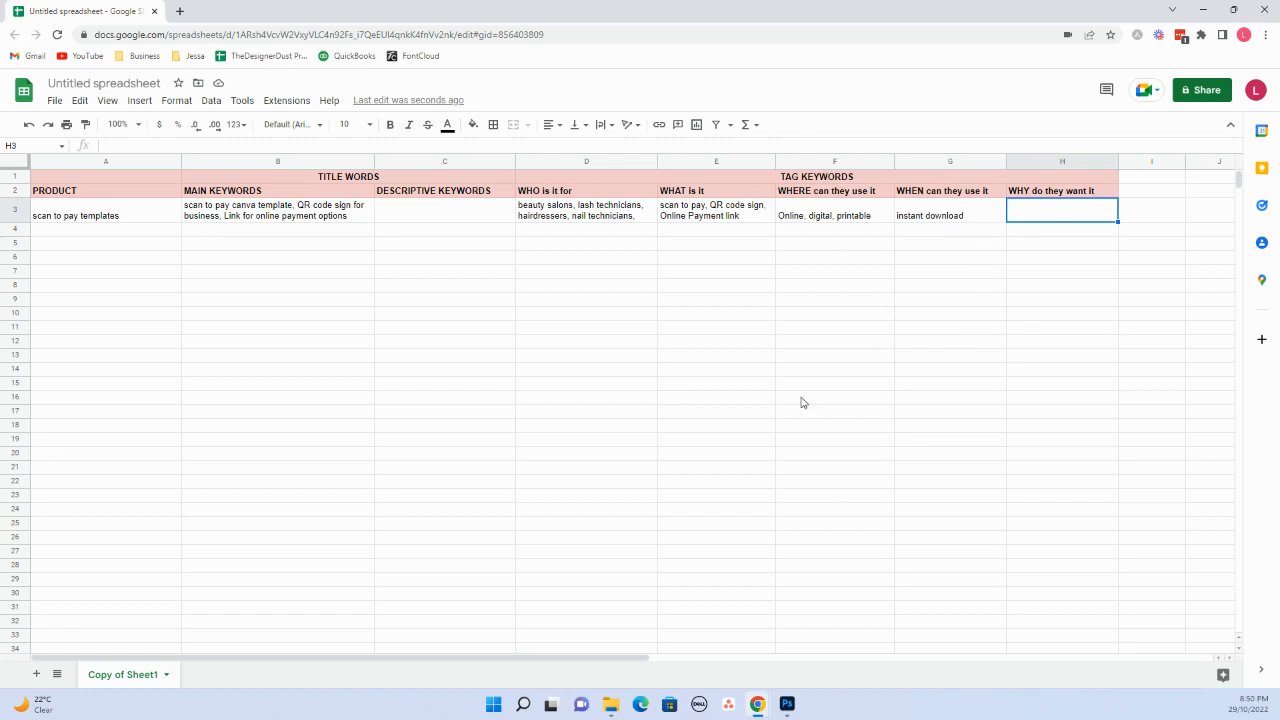
# Fill the product's "WHY do they want it" cell with "accept payment, get paid, branded, stylish", with a line break before "branded".
pyautogui.write('accept payment')
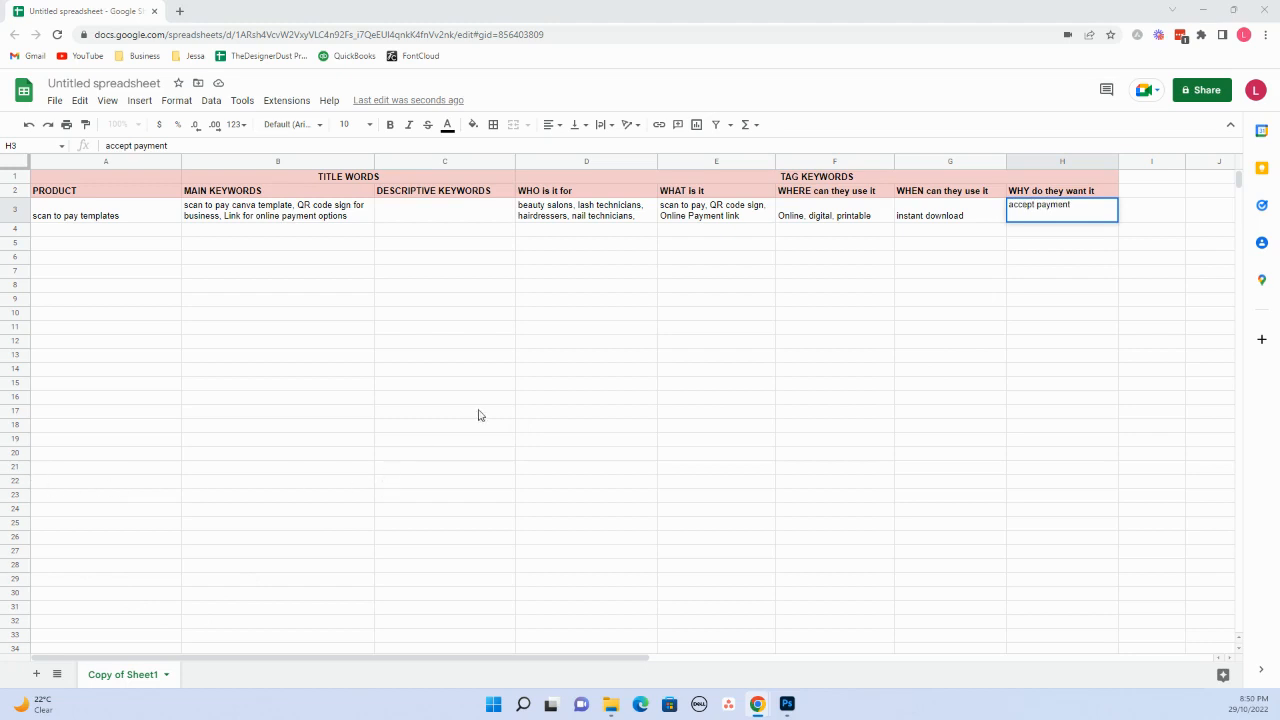
pyautogui.click(1075, 205)
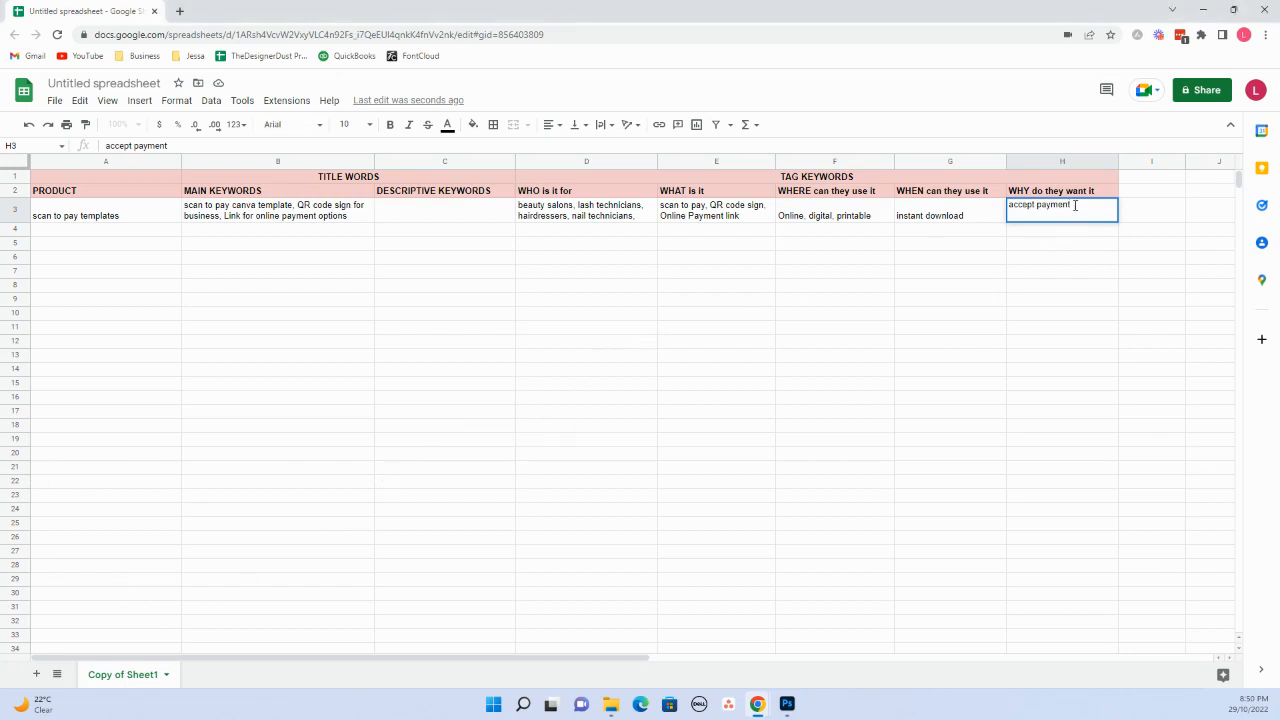
pyautogui.write(', get paid, branded, ')
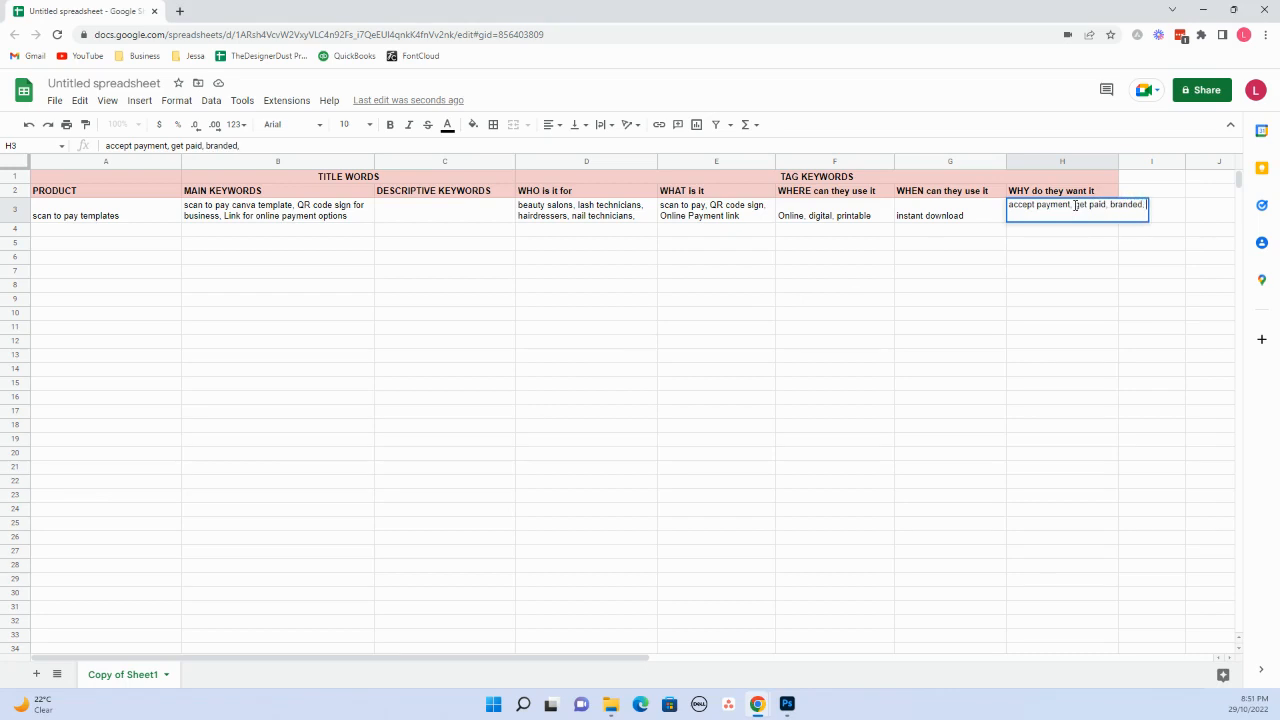
pyautogui.write('stylish')
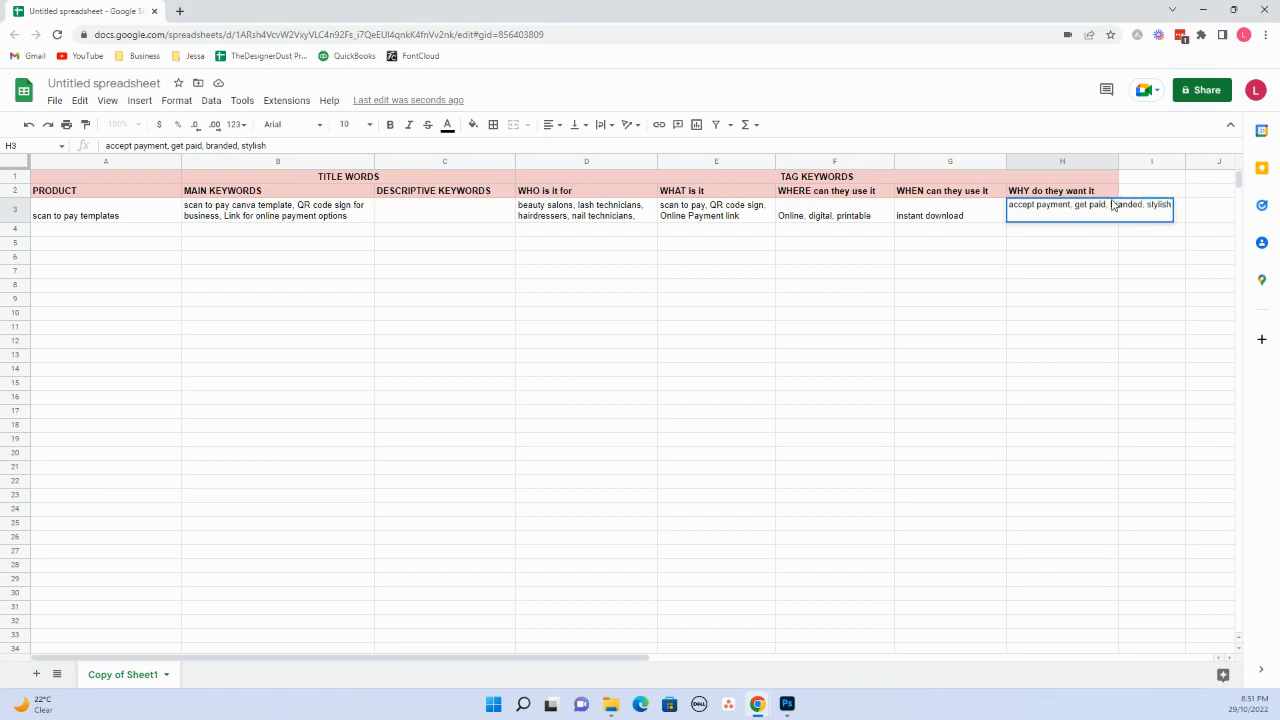
pyautogui.press('Return')
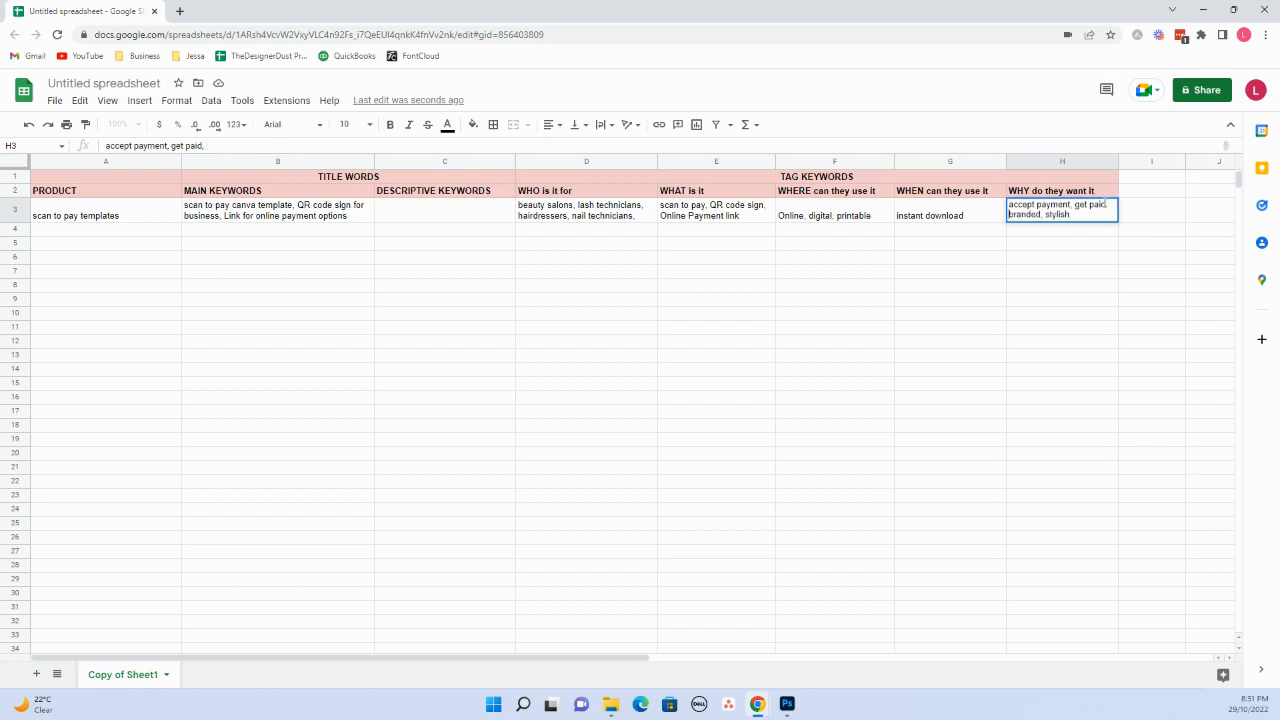
pyautogui.click(680, 399)
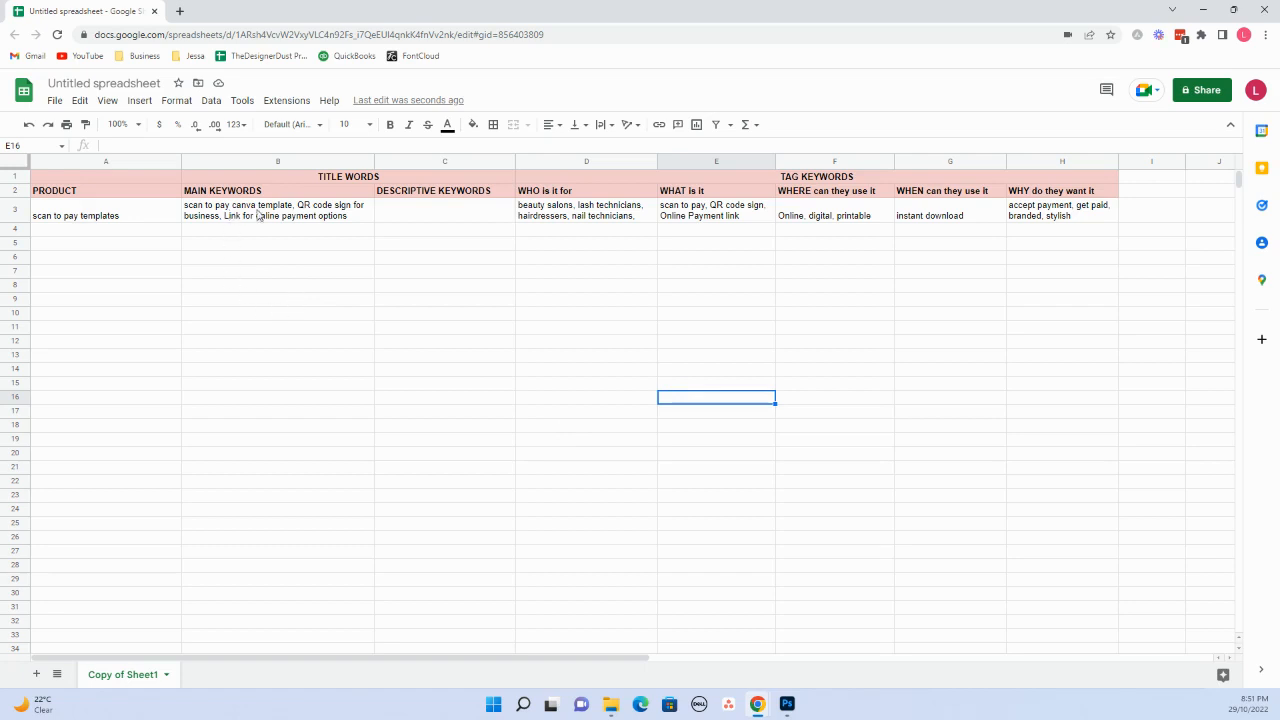
pyautogui.moveTo(258, 212); pyautogui.dragTo(403, 216)
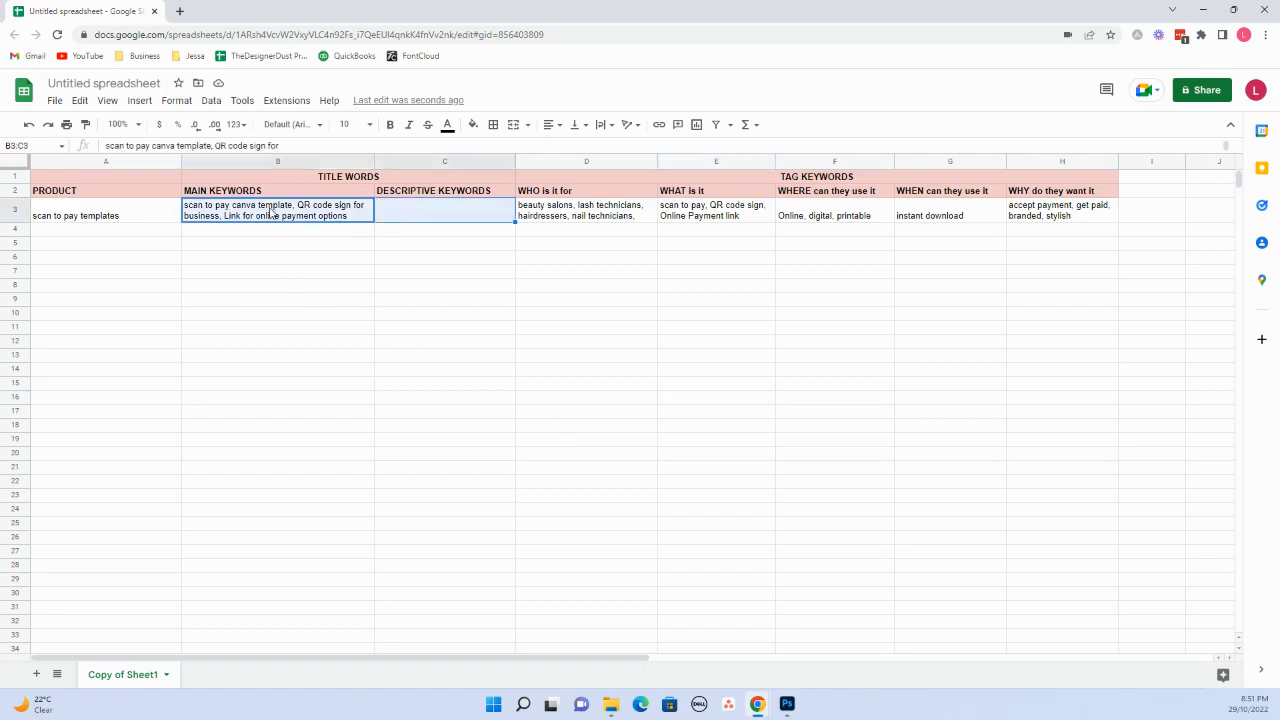
pyautogui.click(415, 256)
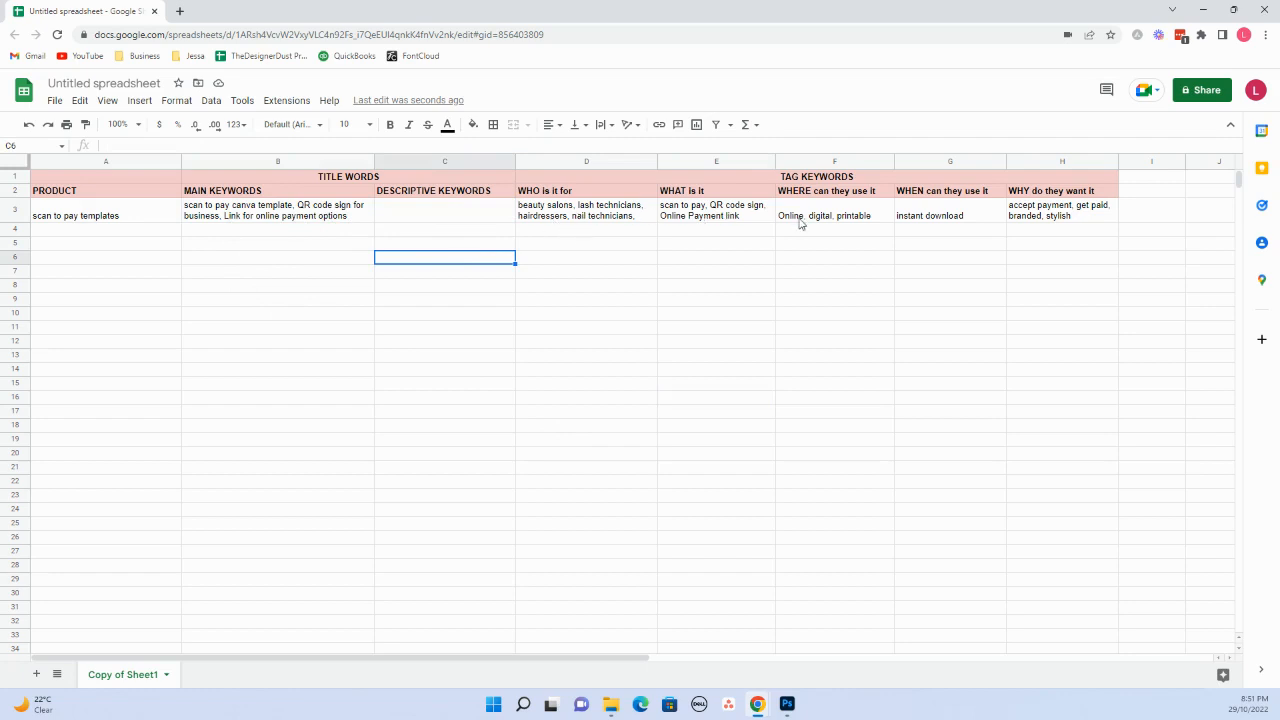
pyautogui.moveTo(572, 214); pyautogui.dragTo(1069, 225)
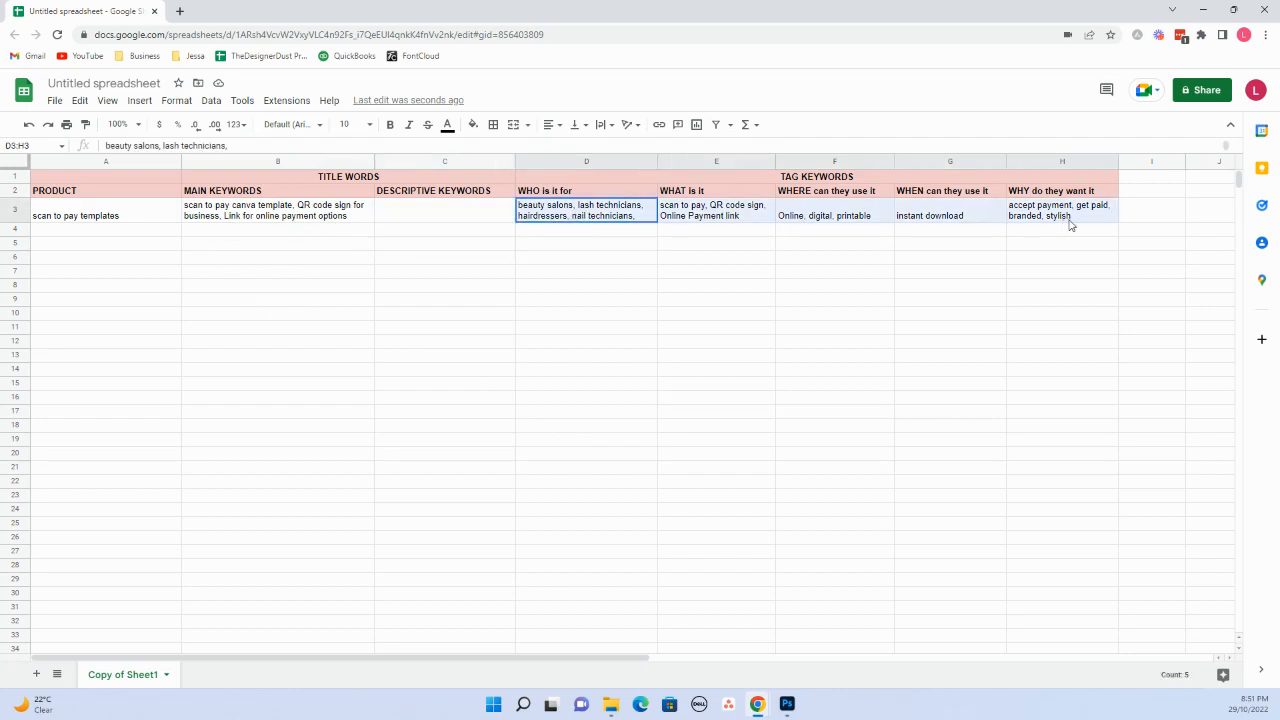
pyautogui.click(779, 275)
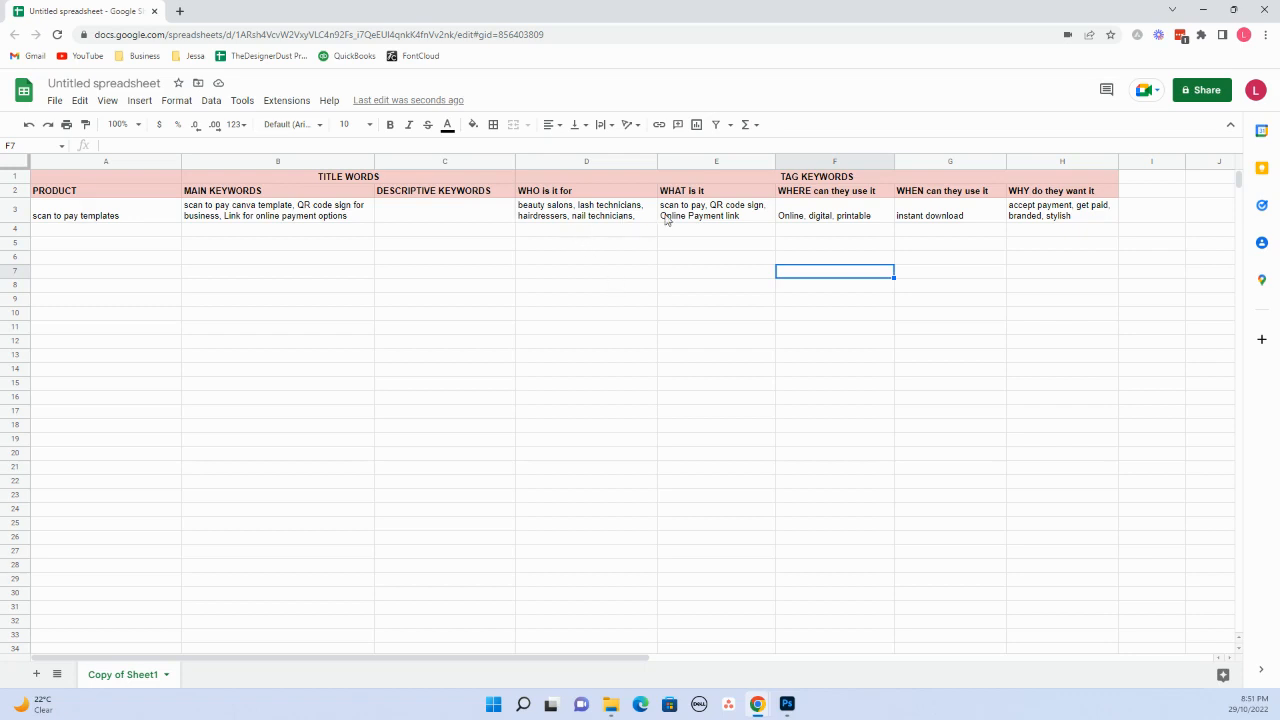
# Remove "technicians," after "nail" in the product's "WHO is it for" cell so its last keyword reads "nail".
pyautogui.doubleClick(630, 218)
pyautogui.moveTo(633, 216); pyautogui.dragTo(592, 216)
pyautogui.press('BackSpace')
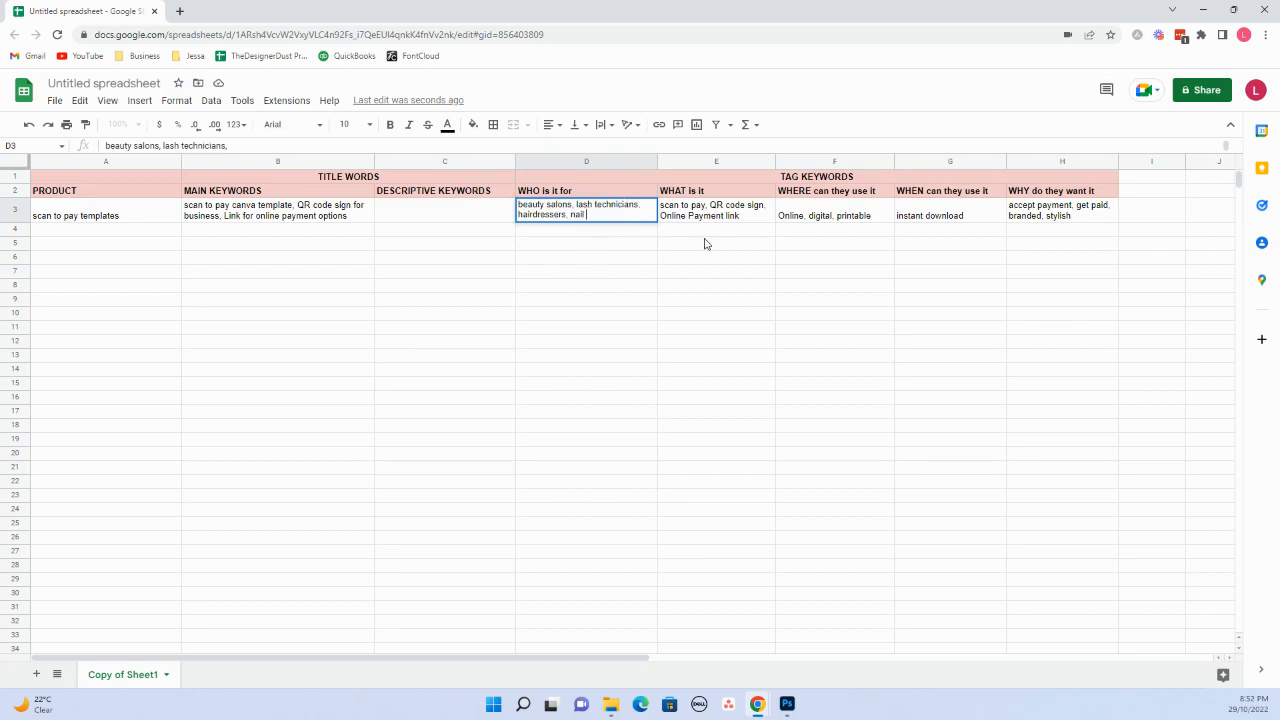
pyautogui.click(614, 249)
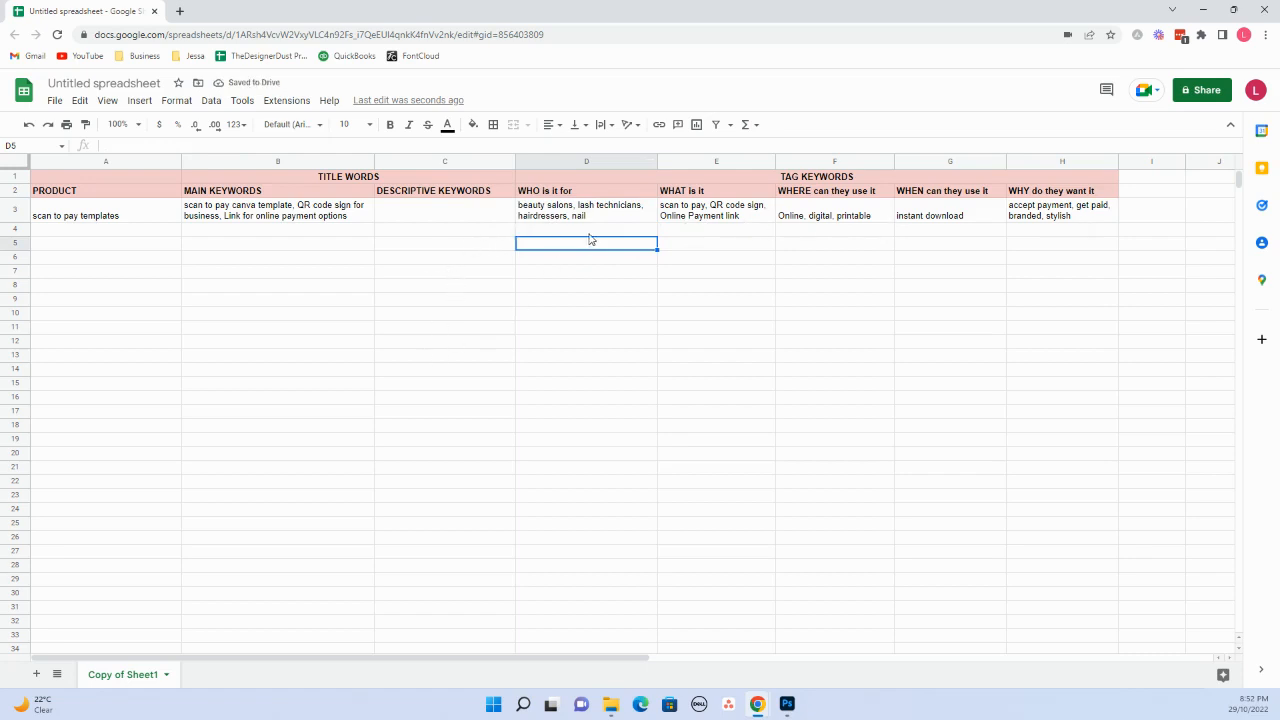
pyautogui.moveTo(577, 218); pyautogui.dragTo(1033, 216)
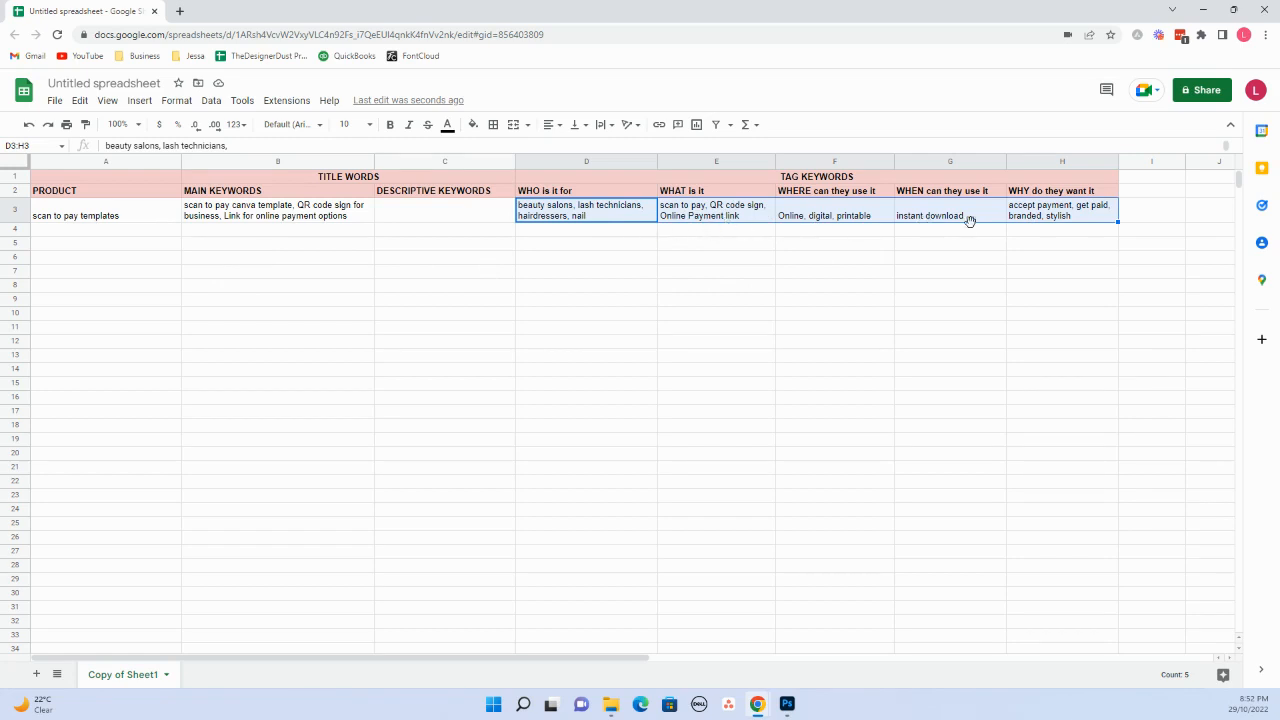
pyautogui.click(547, 240)
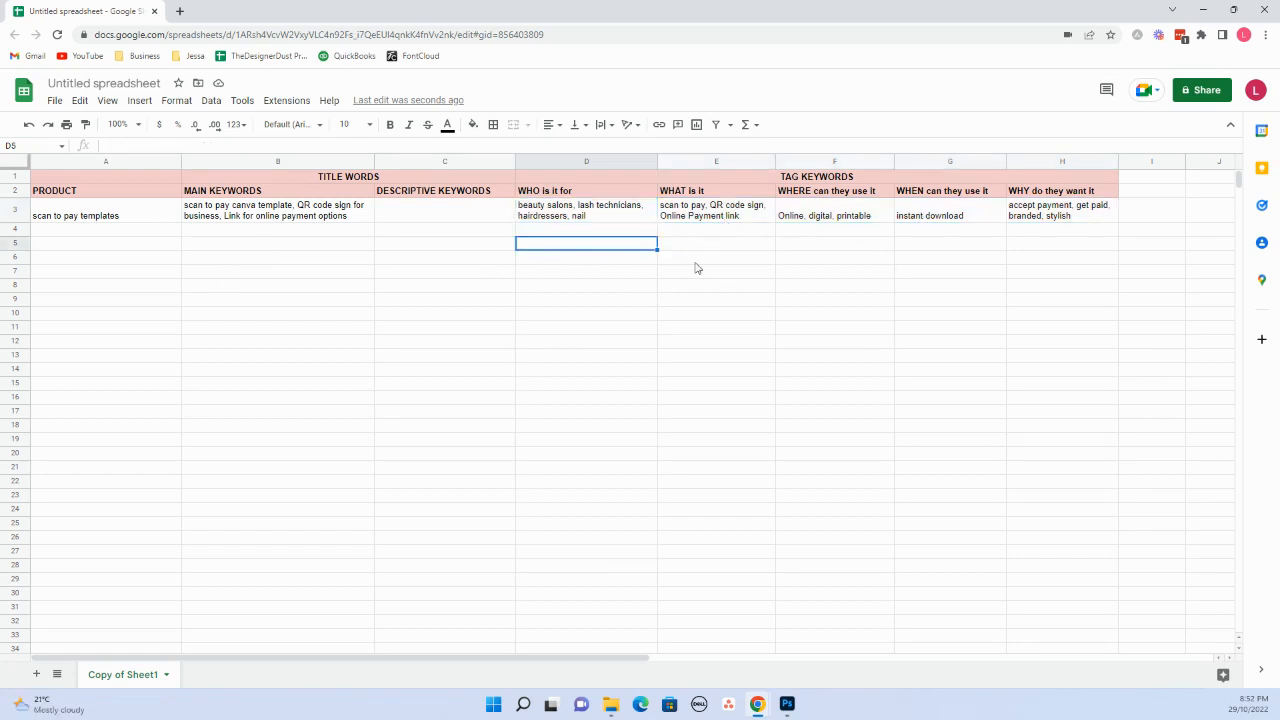